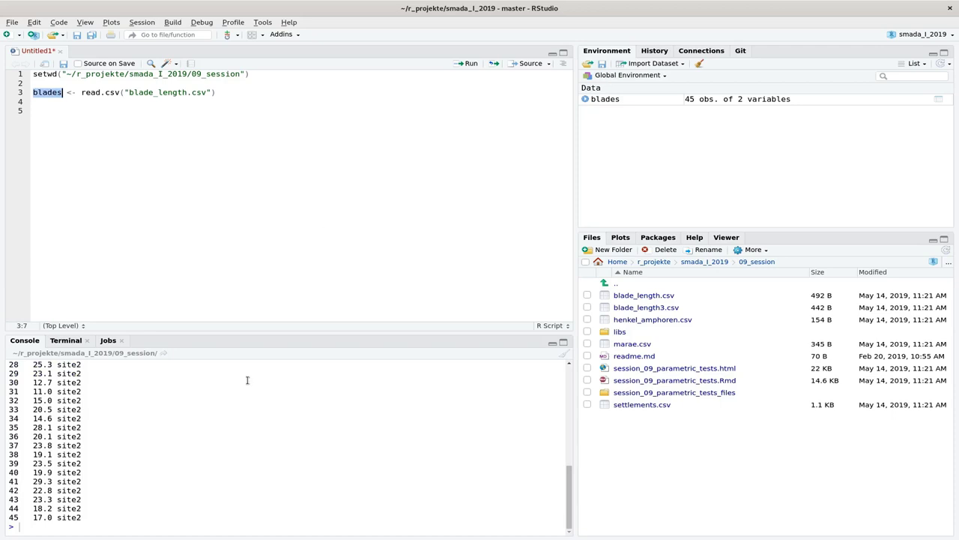
# Review the printed blades data in the console and the "Possible test tree" slide in the browser, returning to RStudio.
pyautogui.scroll(10, 186, 439)
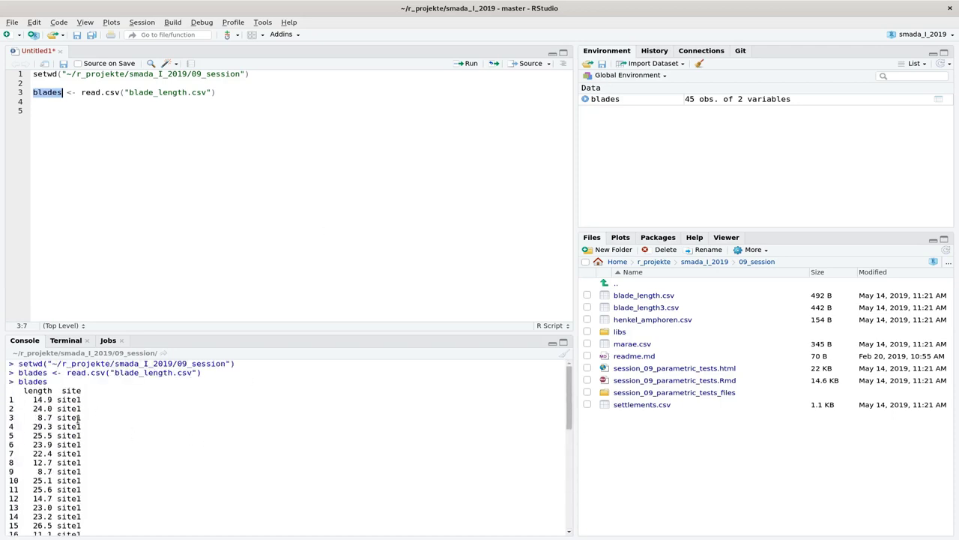
pyautogui.scroll(-5, 101, 457)
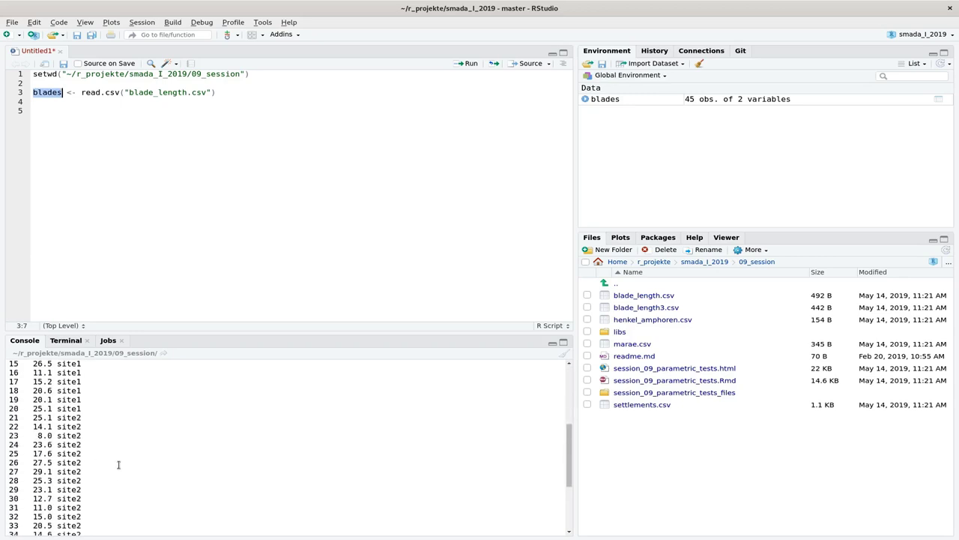
pyautogui.scroll(5, 116, 469)
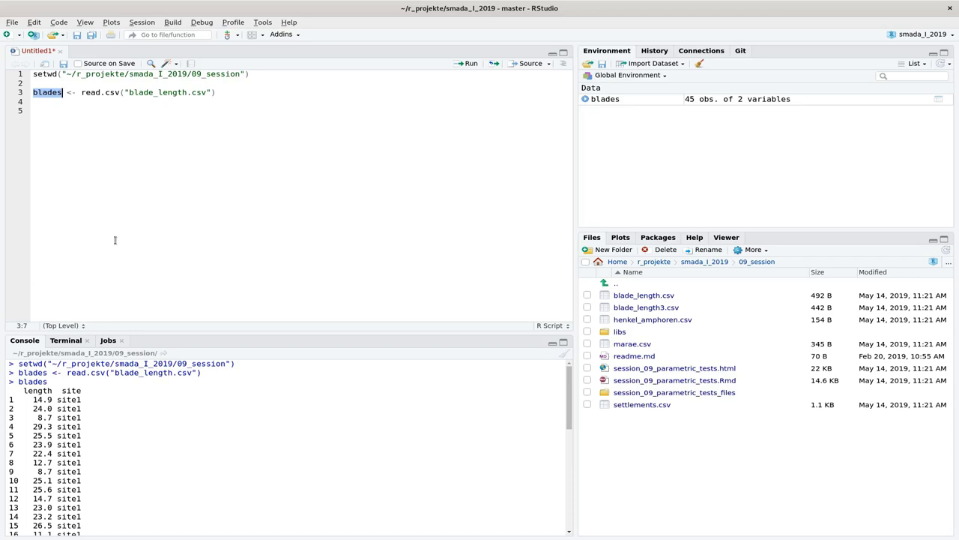
pyautogui.click(133, 194)
pyautogui.hotkey('alt', 'Tab')
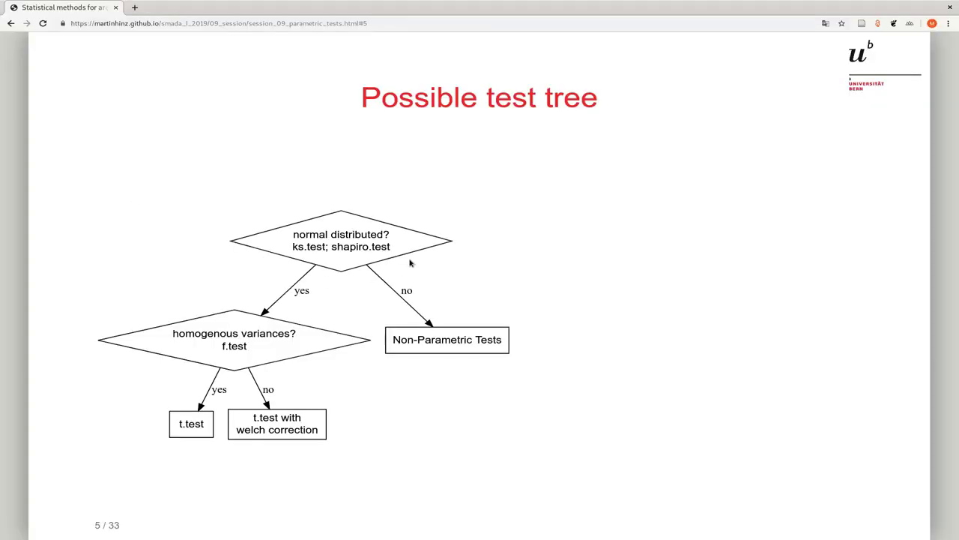
pyautogui.hotkey('alt', 'Tab')
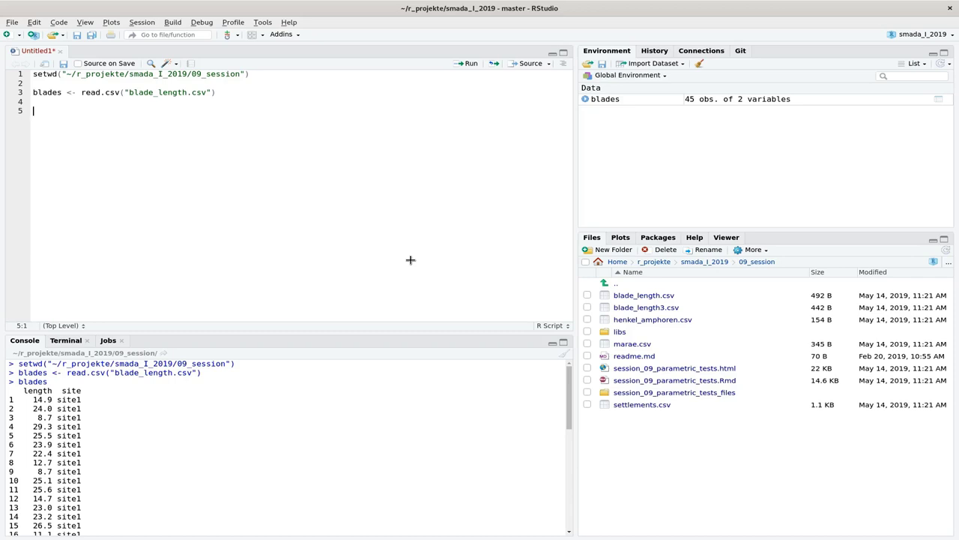
# Add the variable names blades.site1 and blades.site2 on two consecutive lines below the read.csv statement.
pyautogui.write('n')
pyautogui.press('BackSpace')
pyautogui.write('blades.site1')
pyautogui.hotkey('shift', 'Home')
pyautogui.hotkey('ctrl', 'c')
pyautogui.press('End')
pyautogui.press('Return')
pyautogui.hotkey('ctrl', 'v')
pyautogui.press('BackSpace')
pyautogui.write('2')
pyautogui.press('Up')
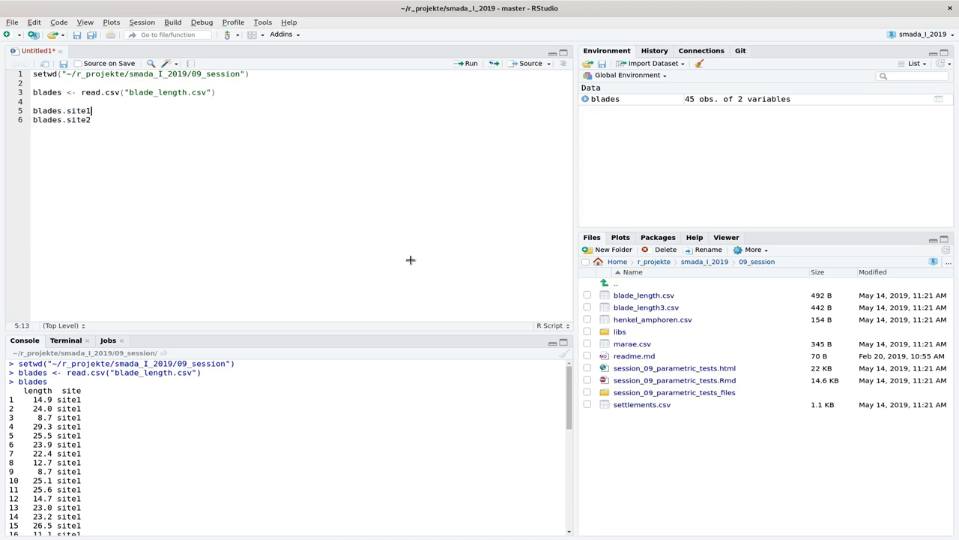
# Complete the blades.site1 line as an assignment of blades$length[blades$site == "site1"].
pyautogui.write('<- blades$')
pyautogui.press('Return')
pyautogui.write('[bla')
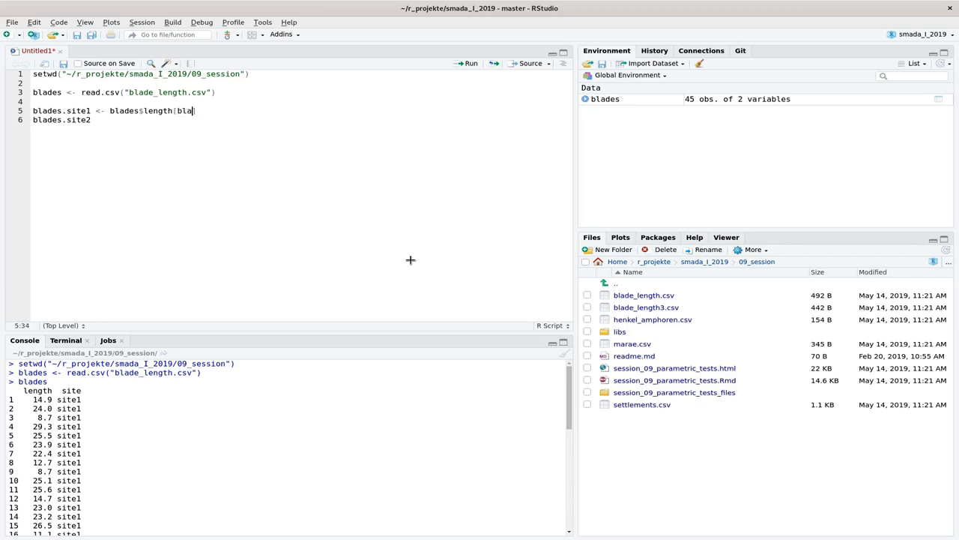
pyautogui.press('Down')
pyautogui.press('Return')
pyautogui.write('$')
pyautogui.press('Down')
pyautogui.press('Return')
pyautogui.write('== "site1')
# Reuse the site1 assignment expression on the blades.site2 line, filtering for "site2" instead.
pyautogui.hotkey('ctrl', 'Left')
pyautogui.hotkey('ctrl', 'Left')
pyautogui.hotkey('ctrl', 'Left')
pyautogui.hotkey('ctrl', 'Left')
pyautogui.hotkey('ctrl', 'Left')
pyautogui.hotkey('ctrl', 'Left')
pyautogui.hotkey('ctrl', 'Left')
pyautogui.hotkey('ctrl', 'Left')
pyautogui.hotkey('ctrl', 'Left')
pyautogui.hotkey('ctrl', 'Left')
pyautogui.press('Left')
pyautogui.hotkey('shift', 'End')
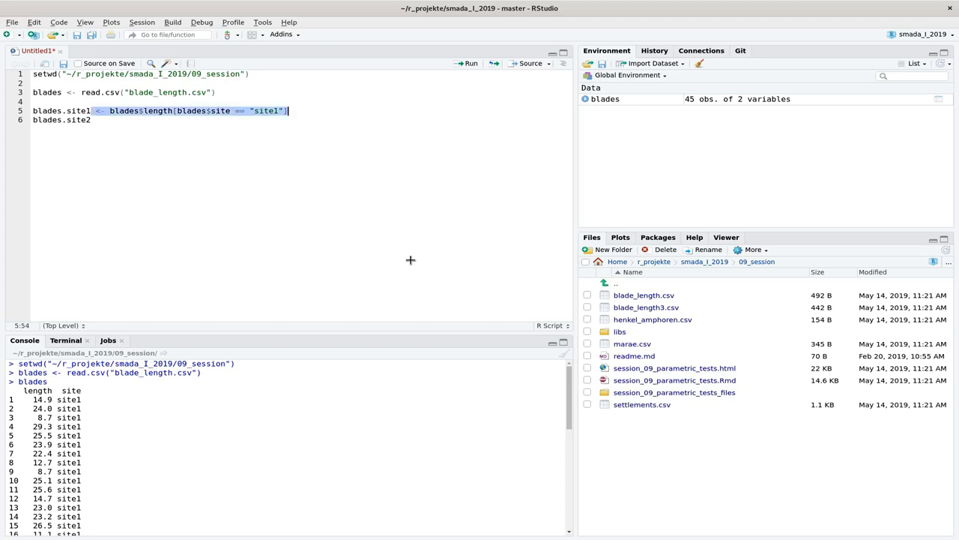
pyautogui.hotkey('ctrl', 'c')
pyautogui.press('Down')
pyautogui.hotkey('ctrl', 'v')
pyautogui.press('Left')
pyautogui.press('Left')
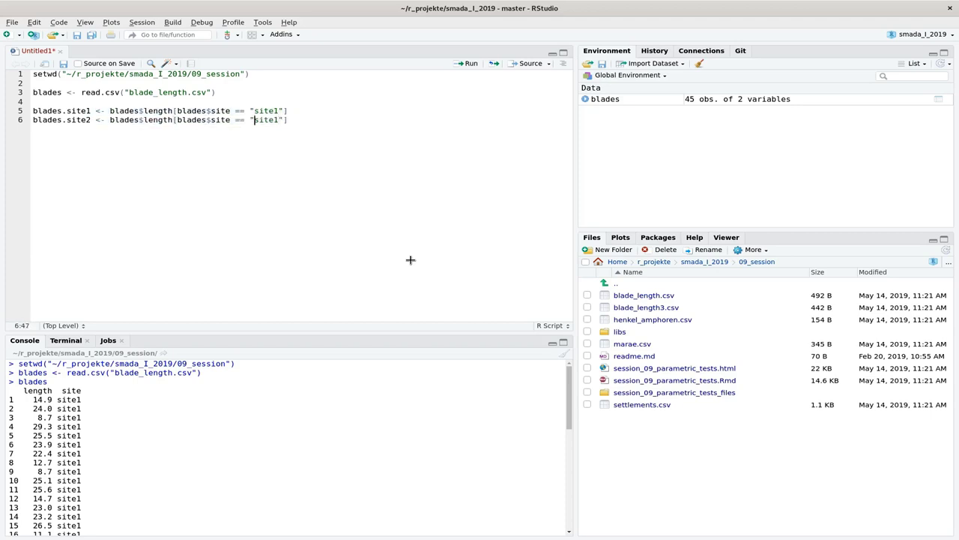
pyautogui.press('BackSpace')
pyautogui.write('2')
# Run the two assignment lines to create blades.site1 and blades.site2.
pyautogui.press('Up')
pyautogui.hotkey('ctrl', 'Return')
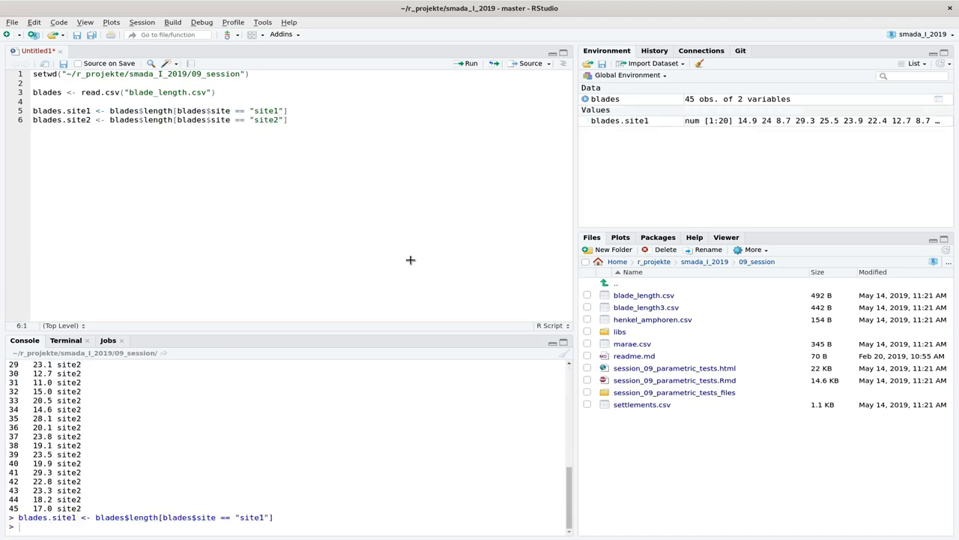
pyautogui.hotkey('ctrl', 'Return')
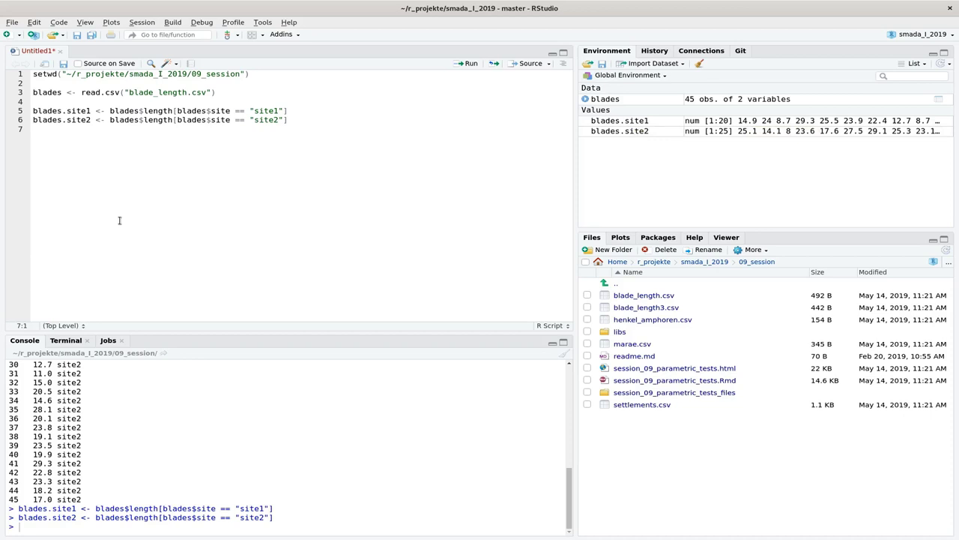
# Add plot(density(blades.site1)) below the assignments and run it to draw the density curve.
pyautogui.press('Return')
pyautogui.write('plot(d')
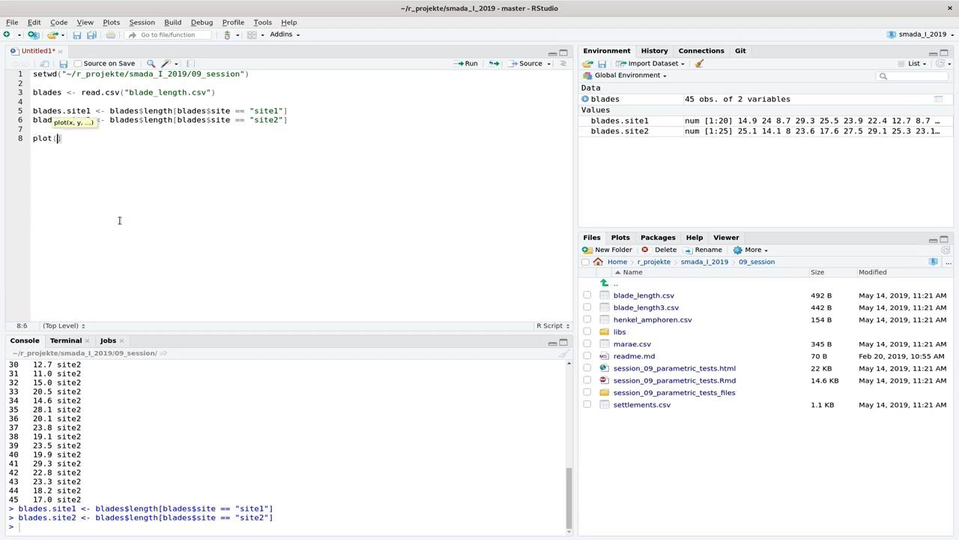
pyautogui.write('ensit')
pyautogui.press('BackSpace')
pyautogui.press('BackSpace')
pyautogui.press('BackSpace')
pyautogui.write('sity(b')
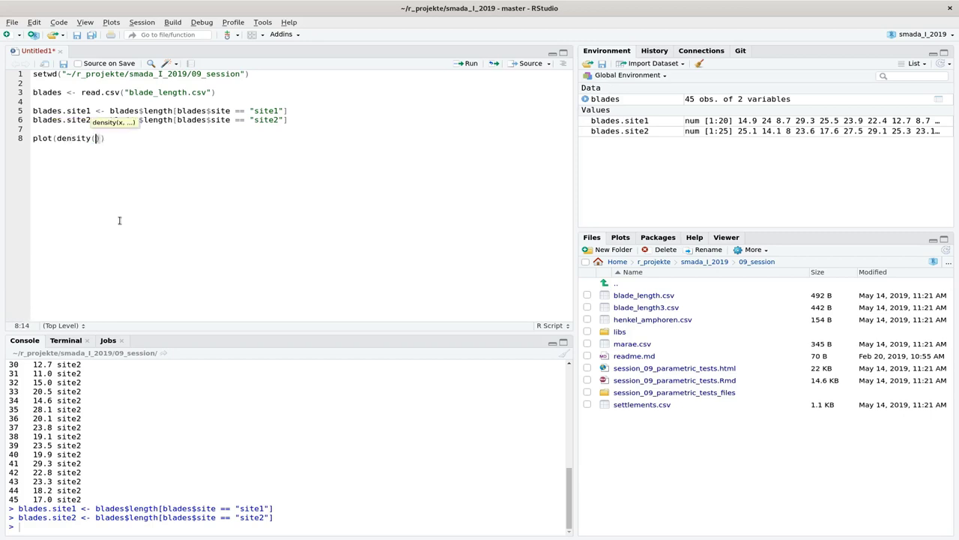
pyautogui.write('lades')
pyautogui.press('Down')
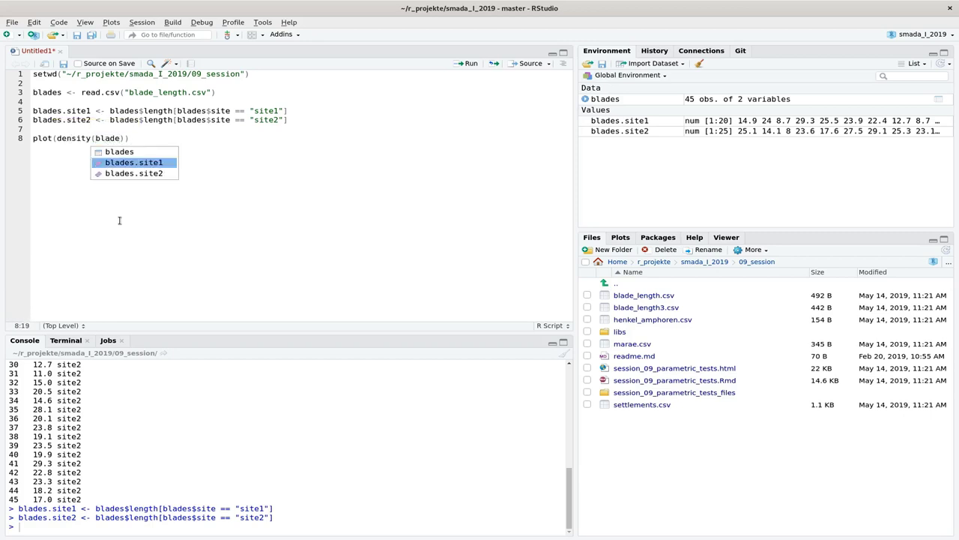
pyautogui.press('Return')
pyautogui.hotkey('ctrl', 'Return')
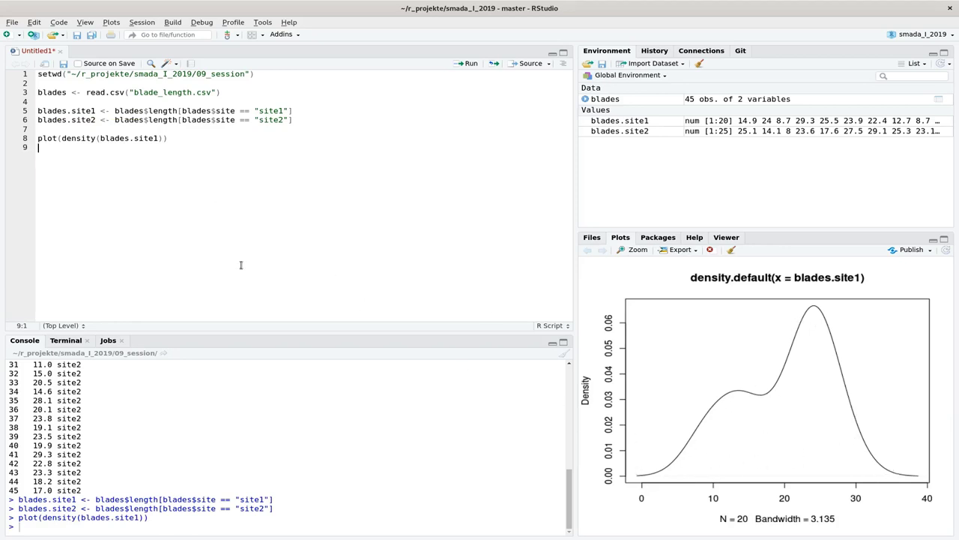
# Duplicate the density plot line directly below and change the copy's outer function to lines.
pyautogui.press('Up')
pyautogui.hotkey('shift', 'End')
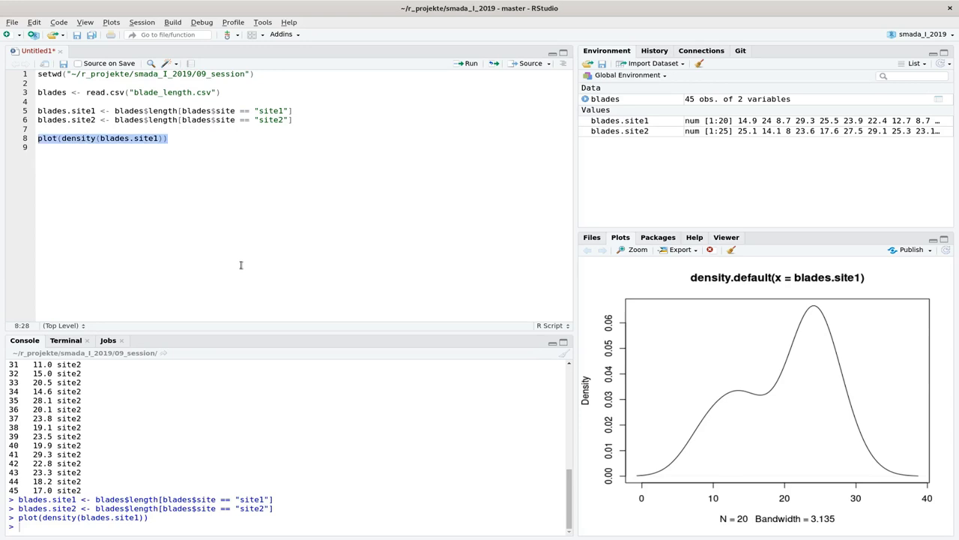
pyautogui.hotkey('ctrl', 'c')
pyautogui.press('Down')
pyautogui.hotkey('ctrl', 'v')
pyautogui.press('Left')
pyautogui.press('Left')
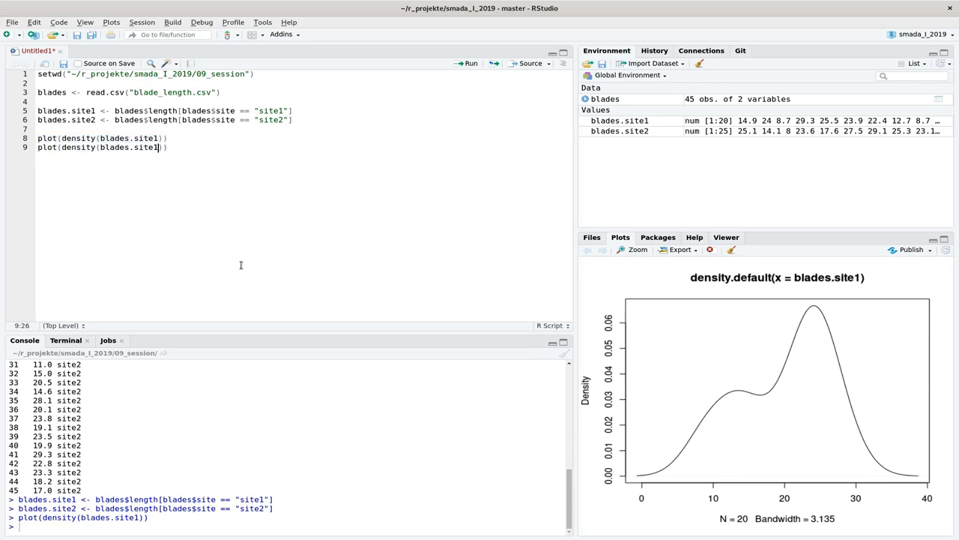
pyautogui.press('Home')
pyautogui.hotkey('ctrl', 'shift', 'Right')
pyautogui.write('lines')
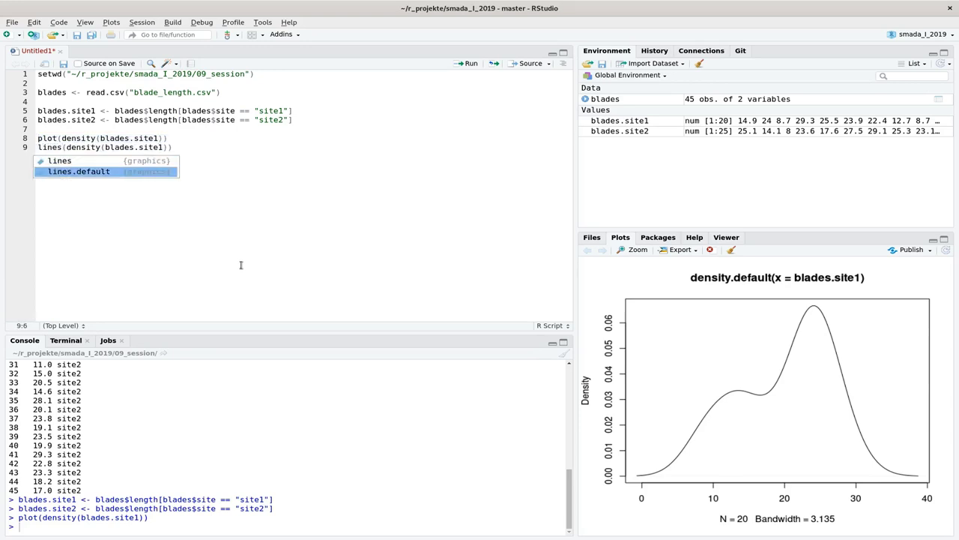
pyautogui.press('Escape')
# Change the lines call to use blades.site2 with col="red" and run it to overlay the second density curve.
pyautogui.press('End')
pyautogui.press('Left')
pyautogui.press('Left')
pyautogui.press('Left')
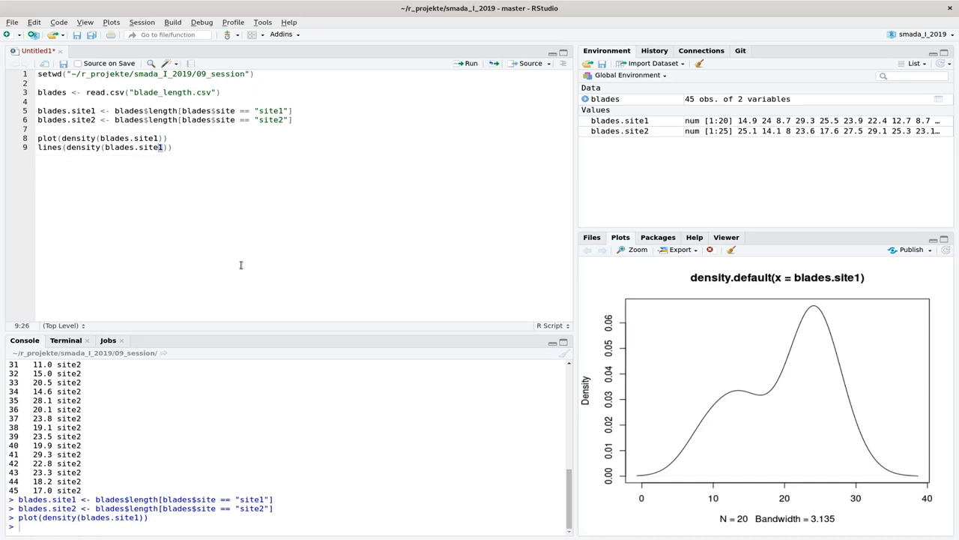
pyautogui.write('2')
pyautogui.press('Right')
pyautogui.write(', col="red')
pyautogui.hotkey('ctrl', 'Return')
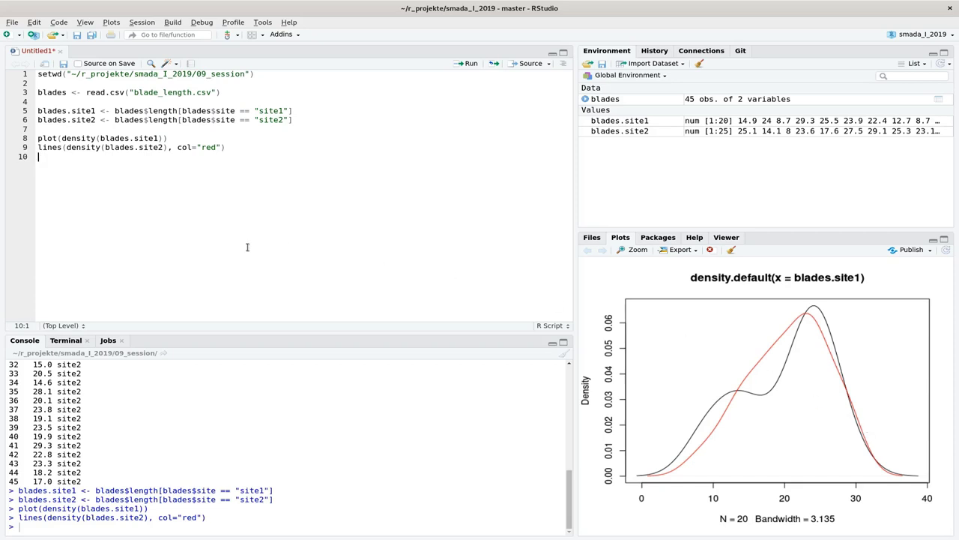
# Add and run ?ks.test at the script's end, and examine the help page's description and y argument.
pyautogui.press('Return')
pyautogui.tripleClick(81, 110)
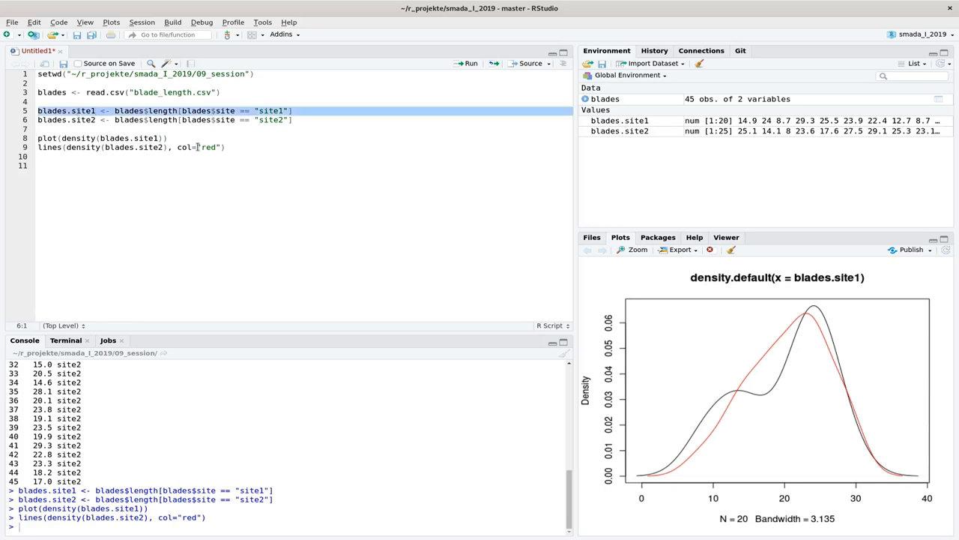
pyautogui.hotkey('ctrl', 'End')
pyautogui.write('ks.')
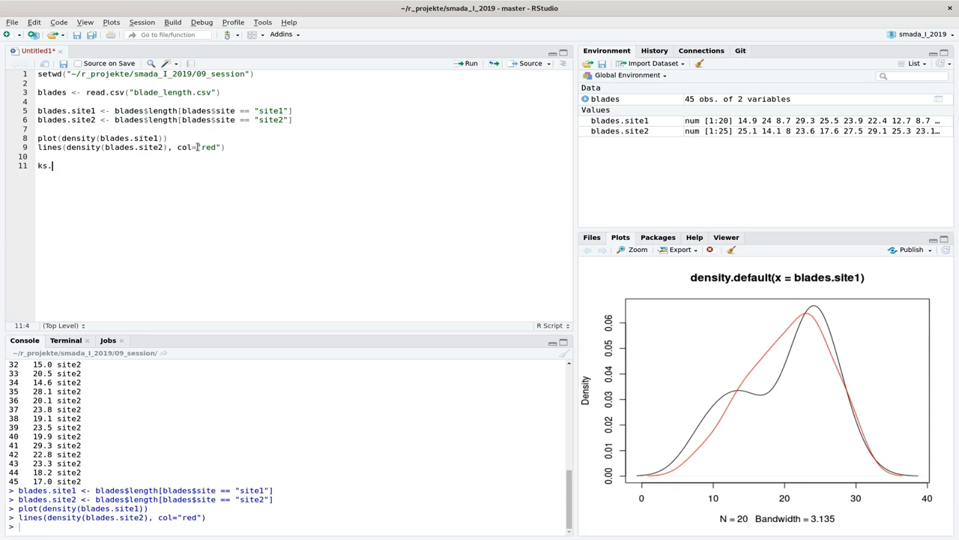
pyautogui.press('Tab')
pyautogui.press('Home')
pyautogui.write('?')
pyautogui.hotkey('ctrl', 'Return')
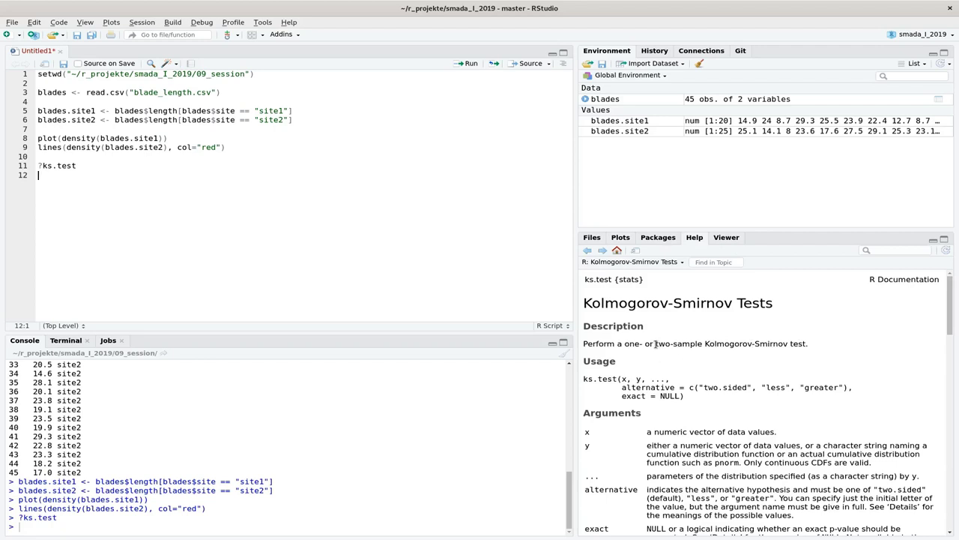
pyautogui.moveTo(656, 344); pyautogui.dragTo(787, 343)
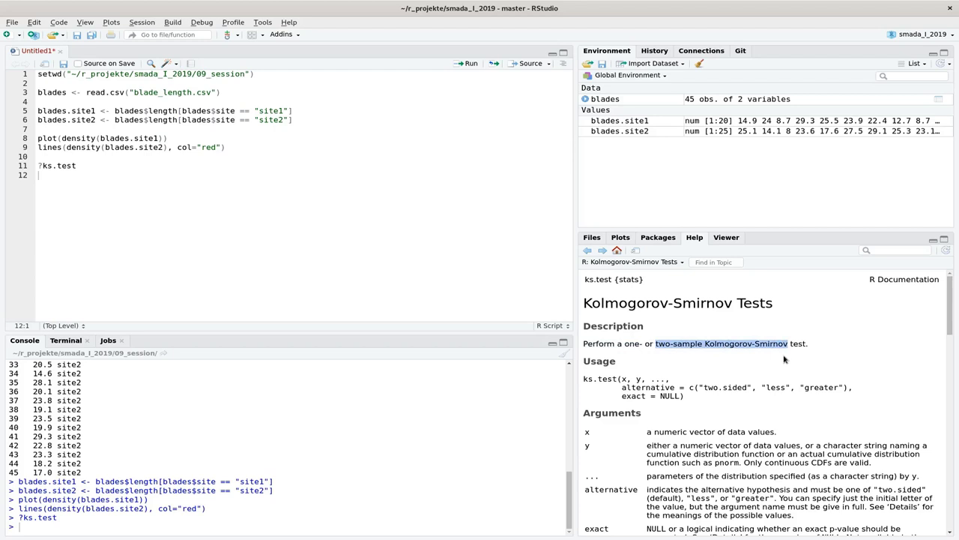
pyautogui.click(710, 365)
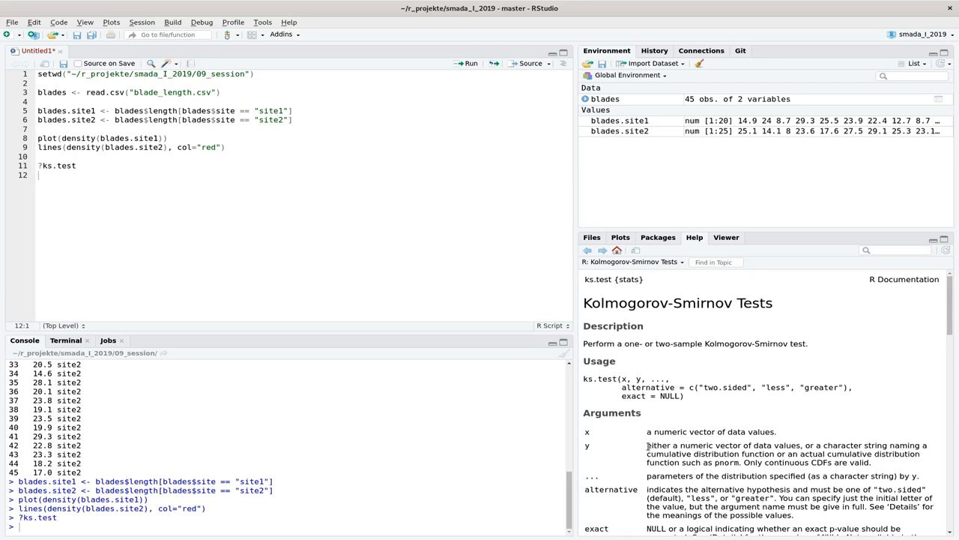
pyautogui.moveTo(648, 446); pyautogui.dragTo(871, 462)
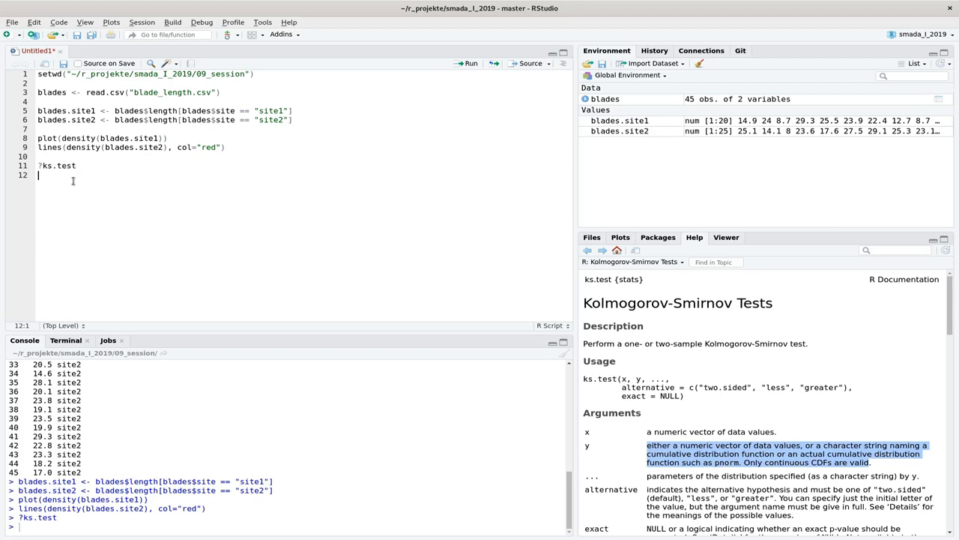
# Start a ks.test call on line 12 with blades.site1 and "pnorm" as its first two arguments.
pyautogui.write('ks.test(')
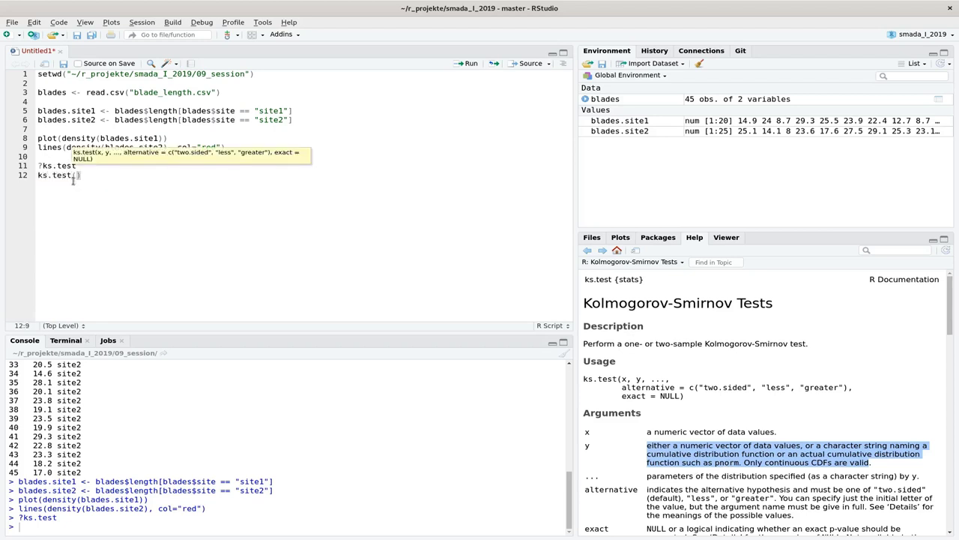
pyautogui.write('blades')
pyautogui.press('Down')
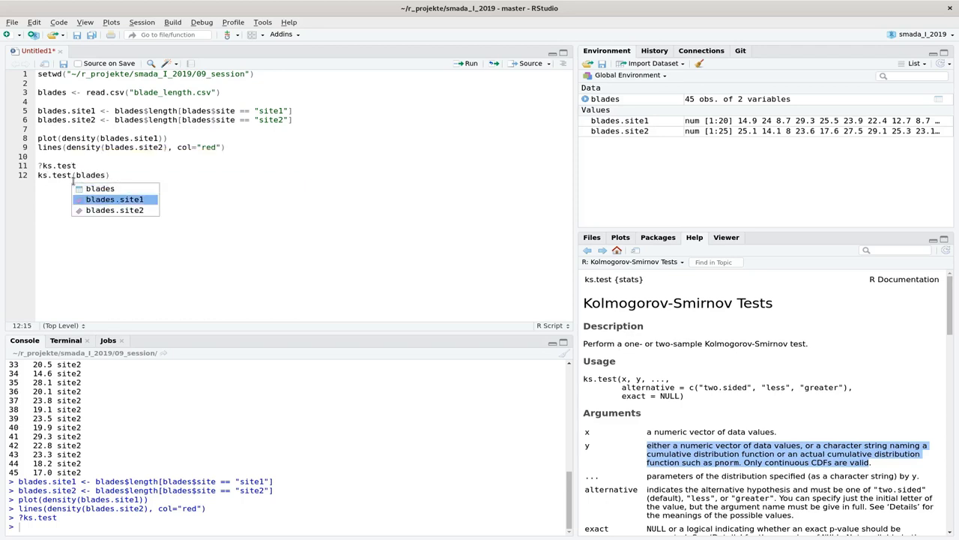
pyautogui.press('Return')
pyautogui.write(', ')
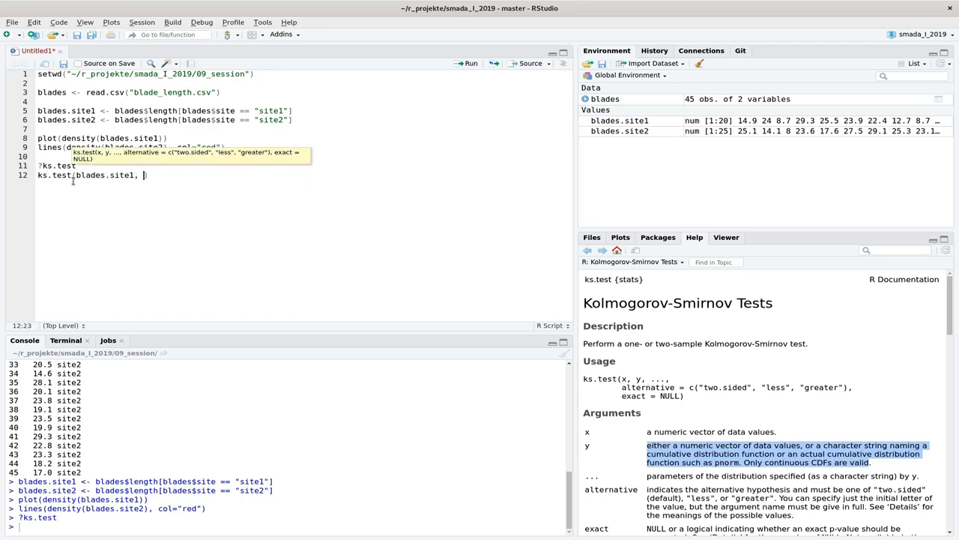
pyautogui.write('"pnorm",')
# Check the "..." argument in the help and add mean(blades.site1) and sd(blades.site1) to the ks.test call.
pyautogui.tripleClick(734, 477)
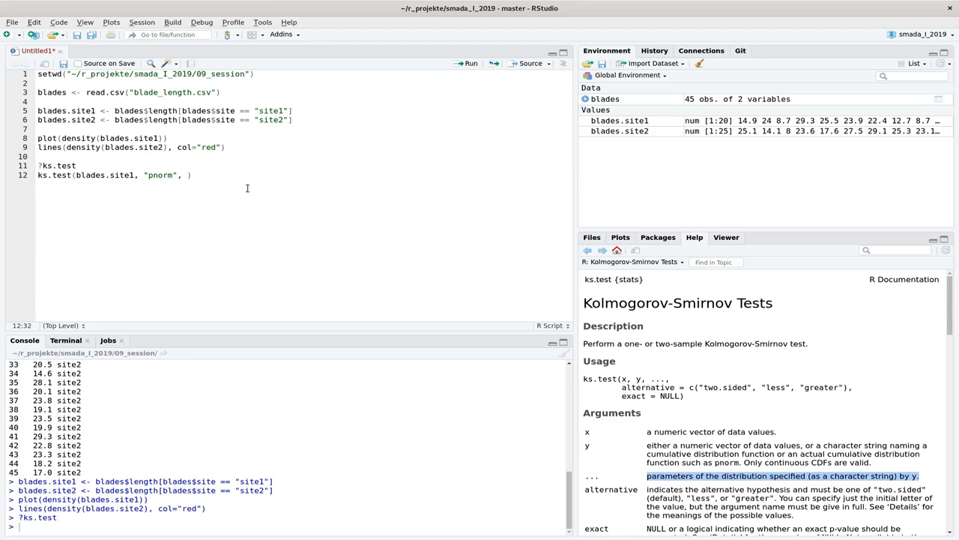
pyautogui.hotkey('ctrl', 'Left')
pyautogui.hotkey('ctrl', 'Left')
pyautogui.hotkey('ctrl', 'Left')
pyautogui.hotkey('ctrl', 'shift', 'Right')
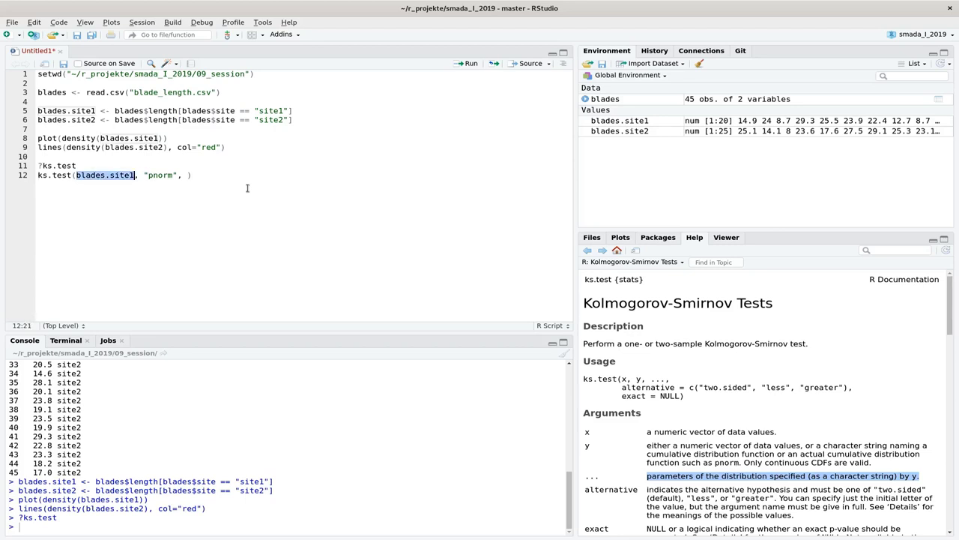
pyautogui.press('End')
pyautogui.write('mean(')
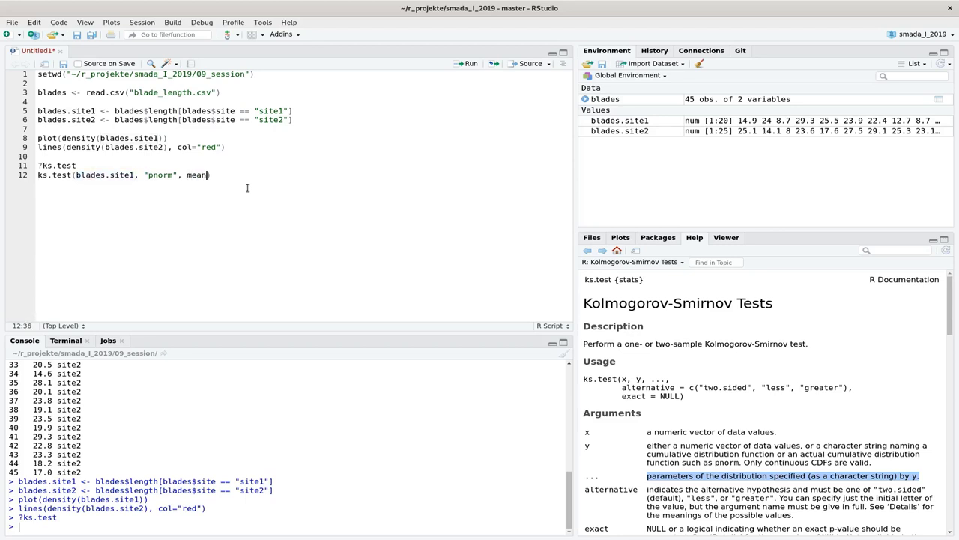
pyautogui.hotkey('ctrl', 'v')
pyautogui.write('), sd(')
pyautogui.hotkey('ctrl', 'v')
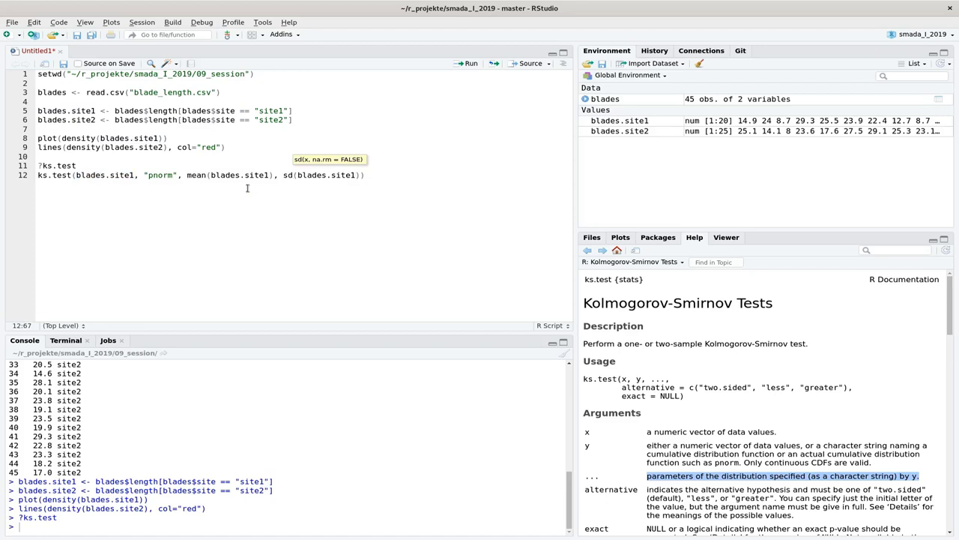
# Run the completed ks.test call for blades.site1 on line 12 and check its p-value in the console.
pyautogui.press('Left')
pyautogui.press('Left')
pyautogui.press('Left')
pyautogui.press('Left')
pyautogui.press('Left')
pyautogui.press('Left')
pyautogui.press('Left')
pyautogui.press('Left')
pyautogui.press('Left')
pyautogui.press('Left')
pyautogui.press('Left')
pyautogui.press('Left')
pyautogui.press('Left')
pyautogui.press('Left')
pyautogui.press('Left')
pyautogui.press('Left')
pyautogui.press('Left')
pyautogui.press('Left')
pyautogui.press('Left')
pyautogui.press('Left')
pyautogui.press('Left')
pyautogui.press('Left')
pyautogui.press('Left')
pyautogui.press('Left')
pyautogui.press('Left')
pyautogui.press('Left')
pyautogui.press('Left')
pyautogui.press('Left')
pyautogui.press('Left')
pyautogui.press('Left')
pyautogui.press('Left')
pyautogui.press('Left')
pyautogui.press('Left')
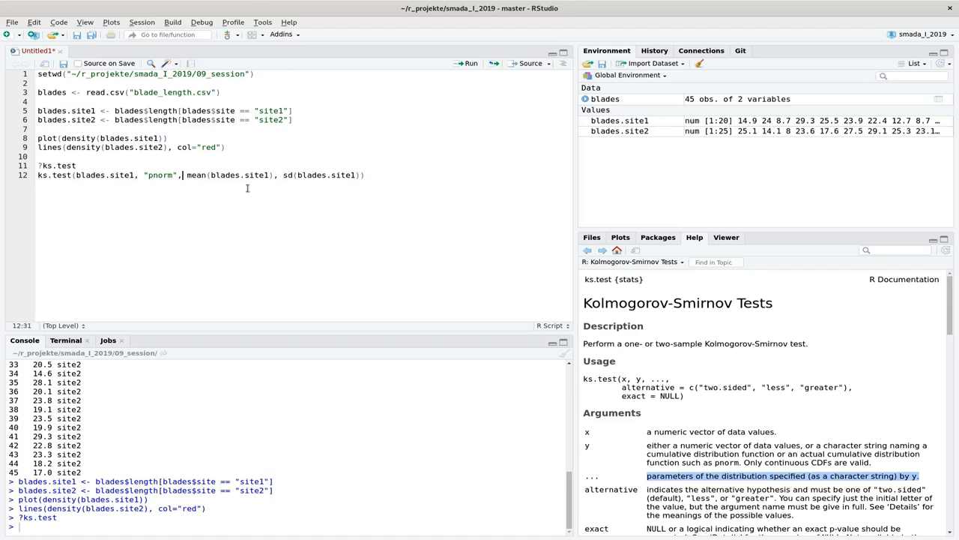
pyautogui.hotkey('shift', 'End')
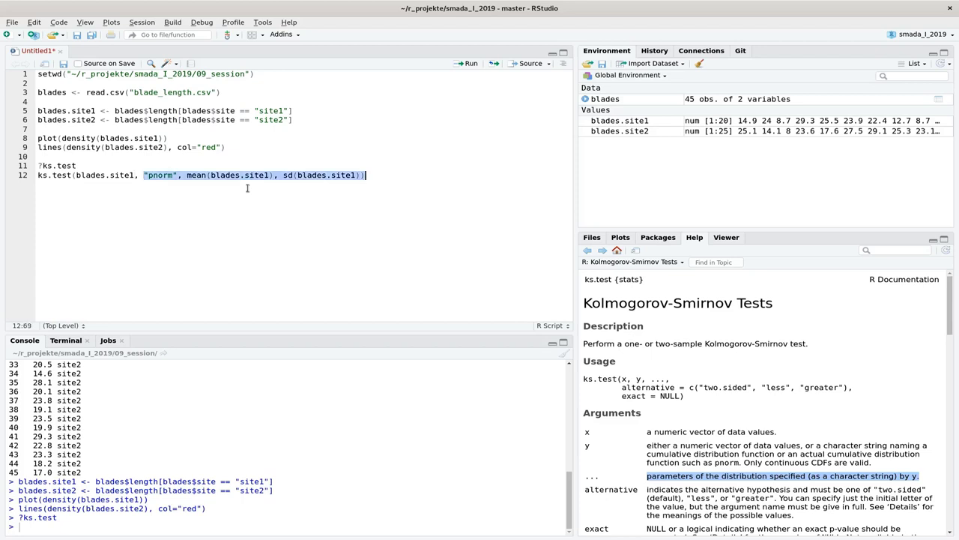
pyautogui.hotkey('shift', 'Left')
pyautogui.press('End')
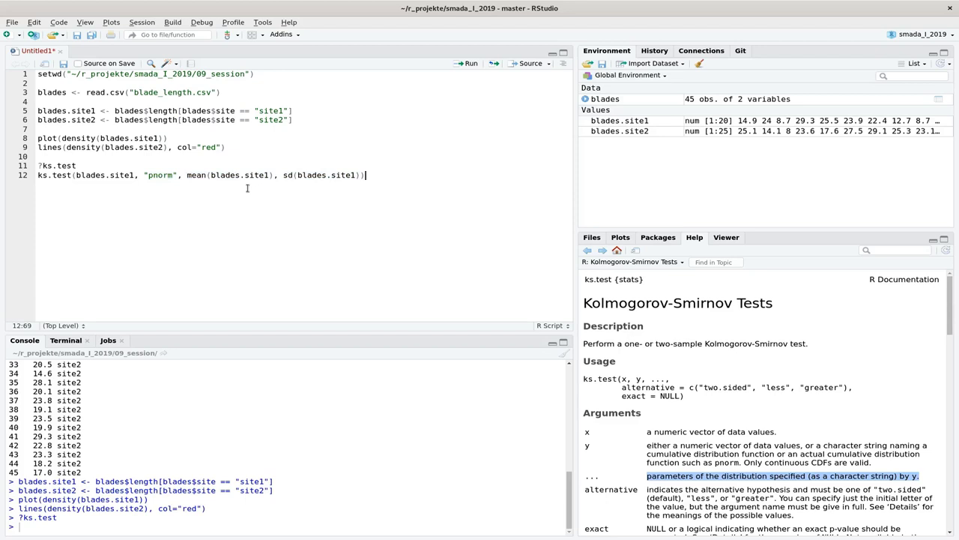
pyautogui.hotkey('ctrl', 'Return')
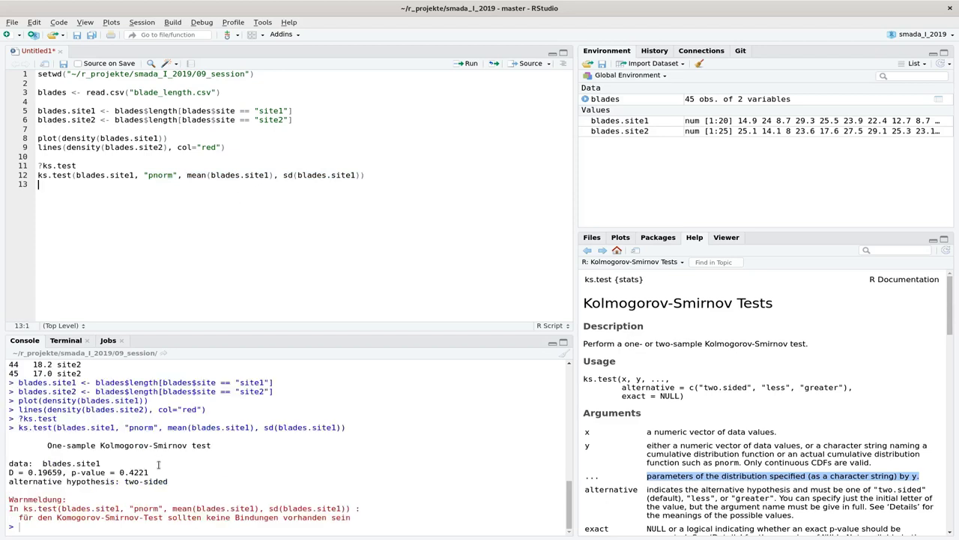
pyautogui.moveTo(118, 472); pyautogui.dragTo(152, 472)
pyautogui.click(129, 472)
pyautogui.moveTo(120, 472); pyautogui.dragTo(155, 472)
# Duplicate the ks.test line for blades.site1 onto line 14, with a blank line in between.
pyautogui.click(87, 259)
pyautogui.hotkey('shift', 'End')
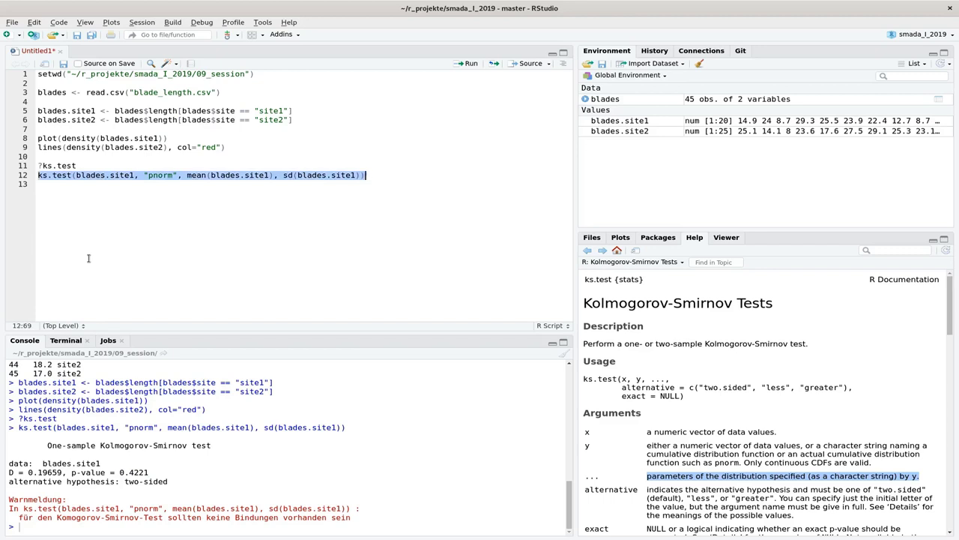
pyautogui.hotkey('ctrl', 'c')
pyautogui.press('Down')
pyautogui.press('Return')
pyautogui.hotkey('ctrl', 'v')
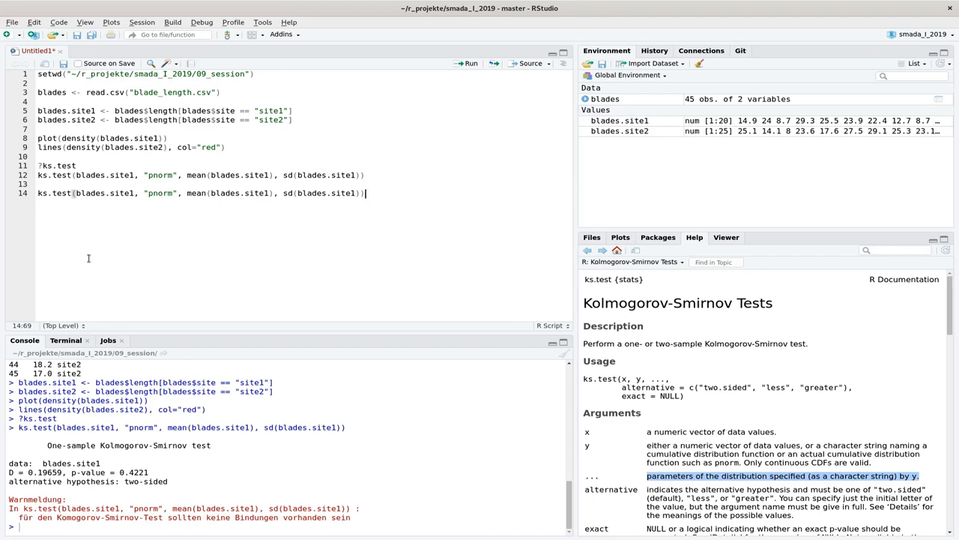
# Change all three blades.site1 references in the copied ks.test call to blades.site2 and run it.
pyautogui.press('Left')
pyautogui.press('Left')
pyautogui.press('Left')
pyautogui.press('Left')
pyautogui.press('Left')
pyautogui.press('Left')
pyautogui.press('Left')
pyautogui.press('Left')
pyautogui.press('Left')
pyautogui.press('Left')
pyautogui.press('Left')
pyautogui.press('Left')
pyautogui.press('Left')
pyautogui.press('Left')
pyautogui.press('Left')
pyautogui.press('Left')
pyautogui.press('Left')
pyautogui.press('Left')
pyautogui.press('Left')
pyautogui.press('Left')
pyautogui.press('Right')
pyautogui.press('Right')
pyautogui.press('Right')
pyautogui.press('Right')
pyautogui.press('Right')
pyautogui.press('Right')
pyautogui.press('Right')
pyautogui.press('Right')
pyautogui.press('Right')
pyautogui.press('Right')
pyautogui.press('Right')
pyautogui.press('Right')
pyautogui.press('BackSpace')
pyautogui.write('2')
pyautogui.press('Right')
pyautogui.press('Right')
pyautogui.press('Right')
pyautogui.press('Right')
pyautogui.press('Right')
pyautogui.press('Right')
pyautogui.press('Right')
pyautogui.press('Right')
pyautogui.press('Right')
pyautogui.press('Right')
pyautogui.press('Right')
pyautogui.press('Right')
pyautogui.press('Right')
pyautogui.press('Right')
pyautogui.press('Right')
pyautogui.press('Right')
pyautogui.press('Right')
pyautogui.press('Right')
pyautogui.press('Right')
pyautogui.press('Right')
pyautogui.press('Right')
pyautogui.press('Right')
pyautogui.press('Right')
pyautogui.press('End')
pyautogui.press('Left')
pyautogui.press('Left')
pyautogui.press('BackSpace')
pyautogui.write('2')
pyautogui.hotkey('ctrl', 'Return')
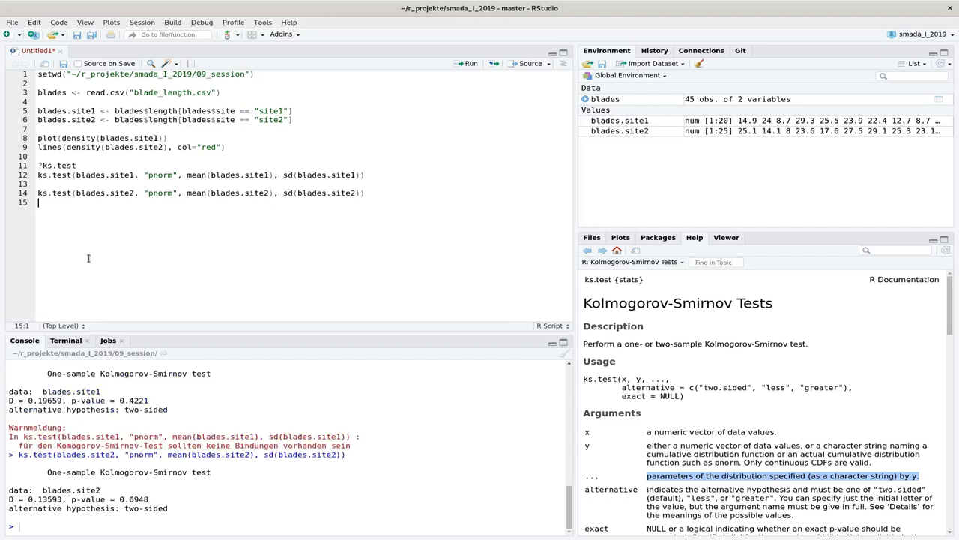
# Check the p-value for blades.site2 and remove the blank line between the two ks.test calls.
pyautogui.moveTo(119, 498); pyautogui.dragTo(151, 498)
pyautogui.scroll(3, 201, 495)
pyautogui.scroll(-3, 201, 495)
pyautogui.click(81, 187)
pyautogui.press('Delete')
pyautogui.press('Down')
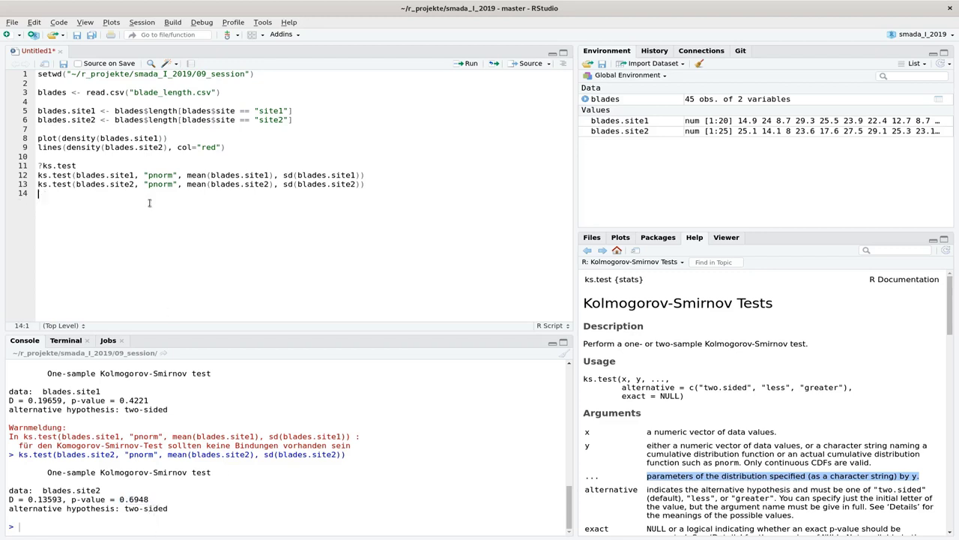
# Add shapiro.test(blades.site1) on line 15, leaving a blank line after the ks.test calls.
pyautogui.press('Return')
pyautogui.write('shap')
pyautogui.press('Tab')
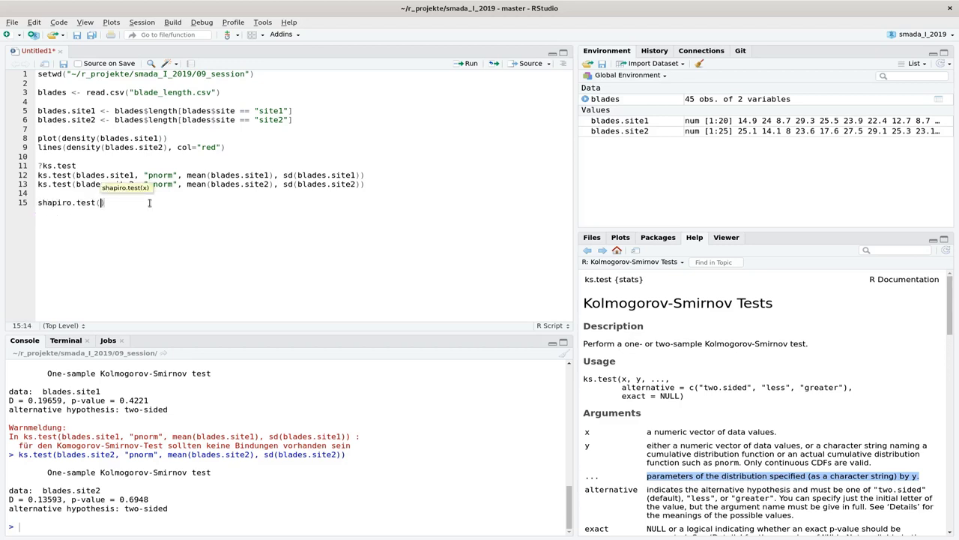
pyautogui.press('Up')
pyautogui.press('Up')
pyautogui.press('Up')
pyautogui.hotkey('ctrl', 'Left')
pyautogui.hotkey('ctrl', 'shift', 'Right')
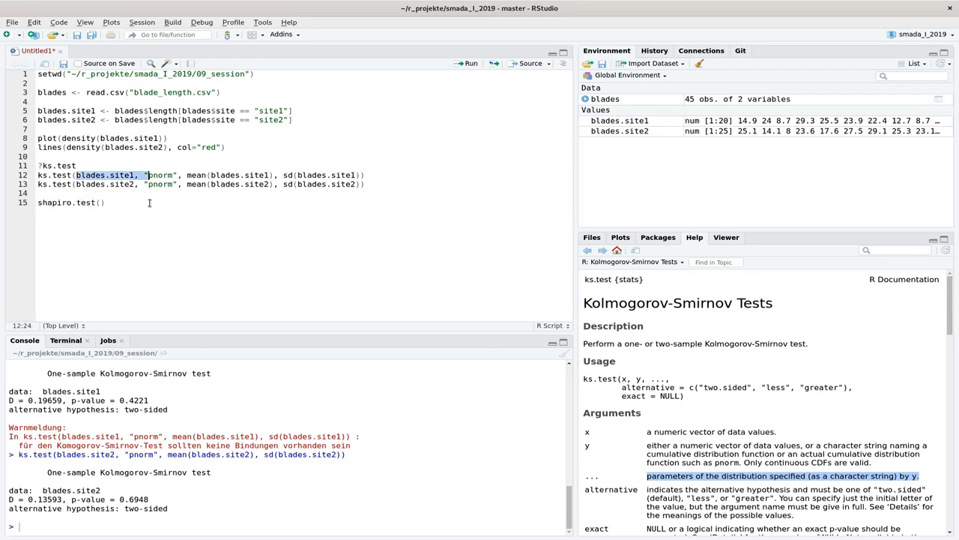
pyautogui.hotkey('ctrl', 'c')
pyautogui.click(149, 202)
pyautogui.press('Left')
pyautogui.hotkey('ctrl', 'v')
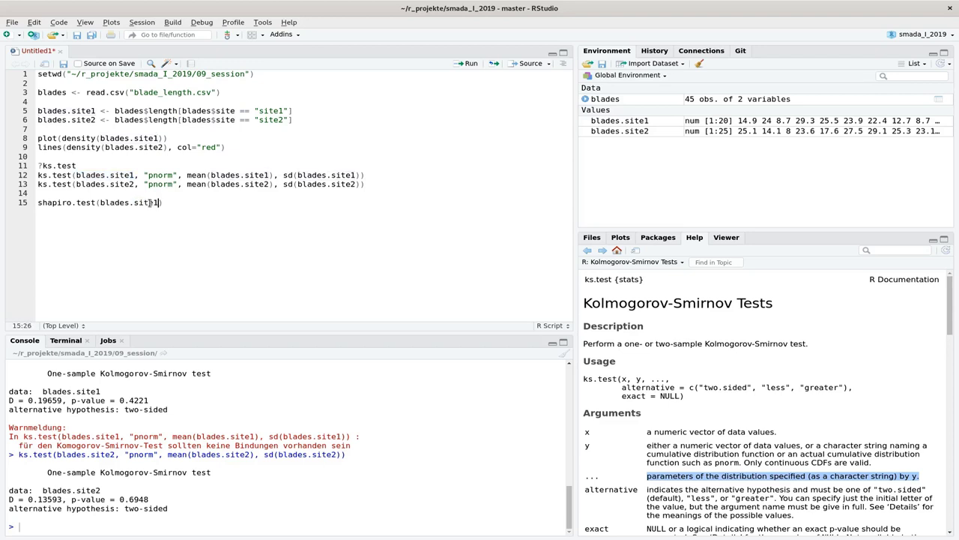
# Run the Shapiro-Wilk test for blades.site1 and compare its p-value with the density plot.
pyautogui.hotkey('ctrl', 'Return')
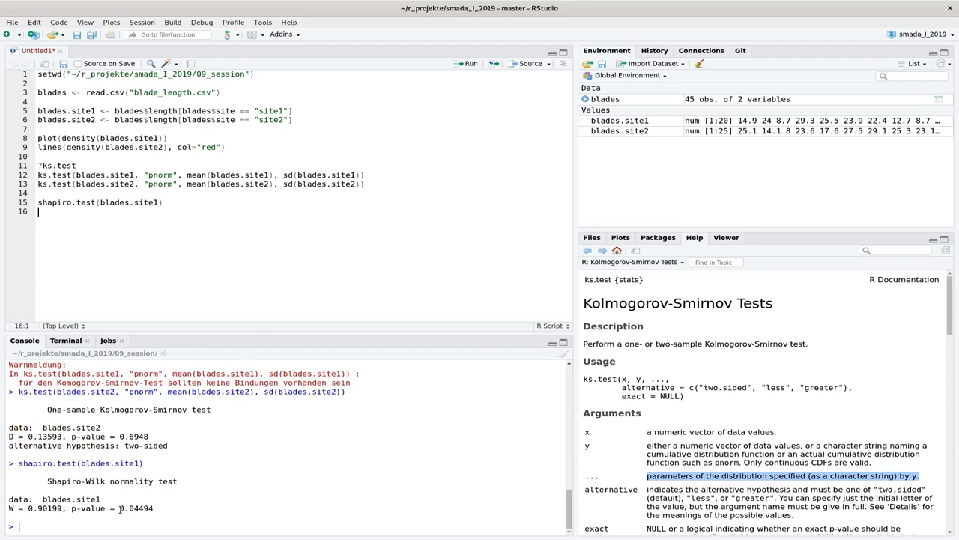
pyautogui.moveTo(119, 509); pyautogui.dragTo(154, 509)
pyautogui.click(619, 238)
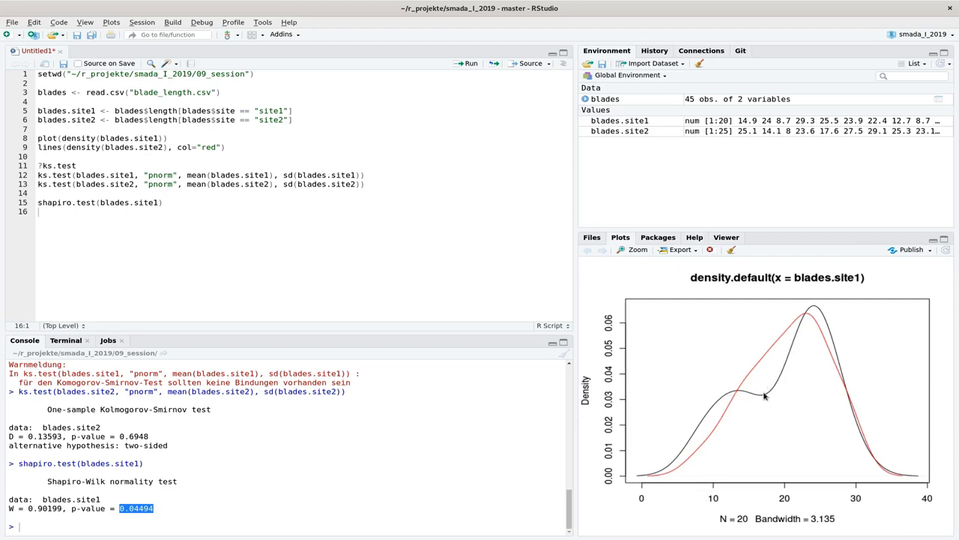
# Duplicate the shapiro.test line onto line 16, change its argument to blades.site2, and run it.
pyautogui.tripleClick(81, 203)
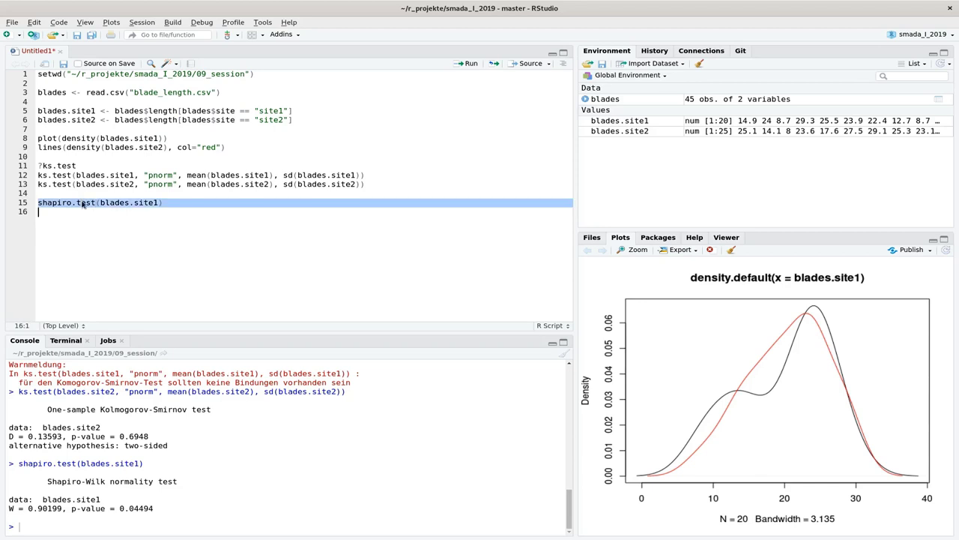
pyautogui.hotkey('ctrl', 'v')
pyautogui.press('Up')
pyautogui.press('End')
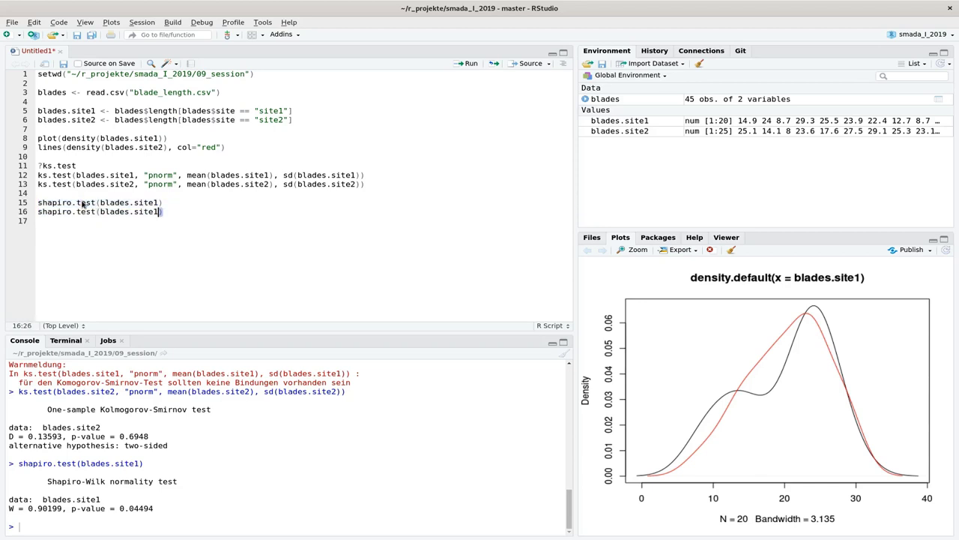
pyautogui.press('Left')
pyautogui.press('Left')
pyautogui.press('Delete')
pyautogui.write('2')
pyautogui.hotkey('ctrl', 'Return')
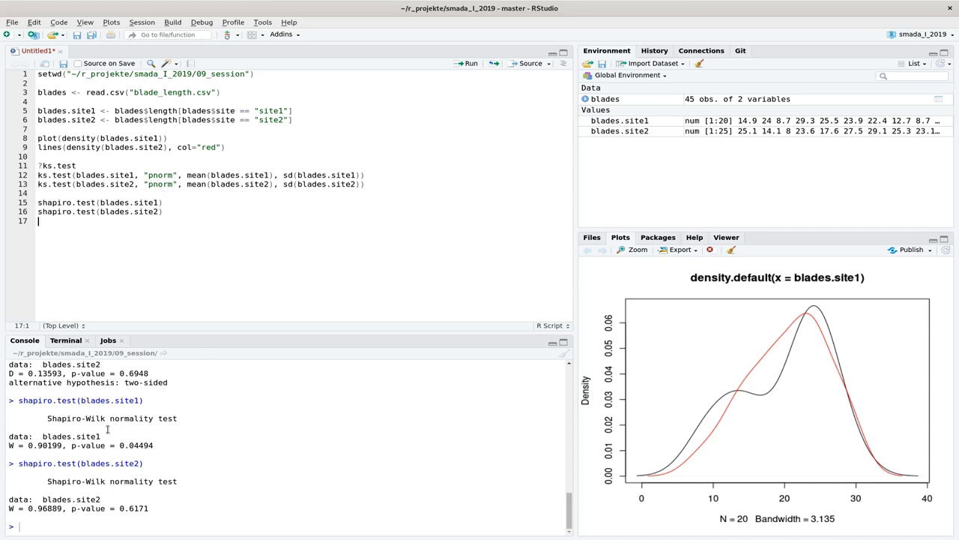
# Add qqnorm(blades.site1) on line 18 and run it to draw the normal Q-Q plot.
pyautogui.press('Return')
pyautogui.write('qqnorm(')
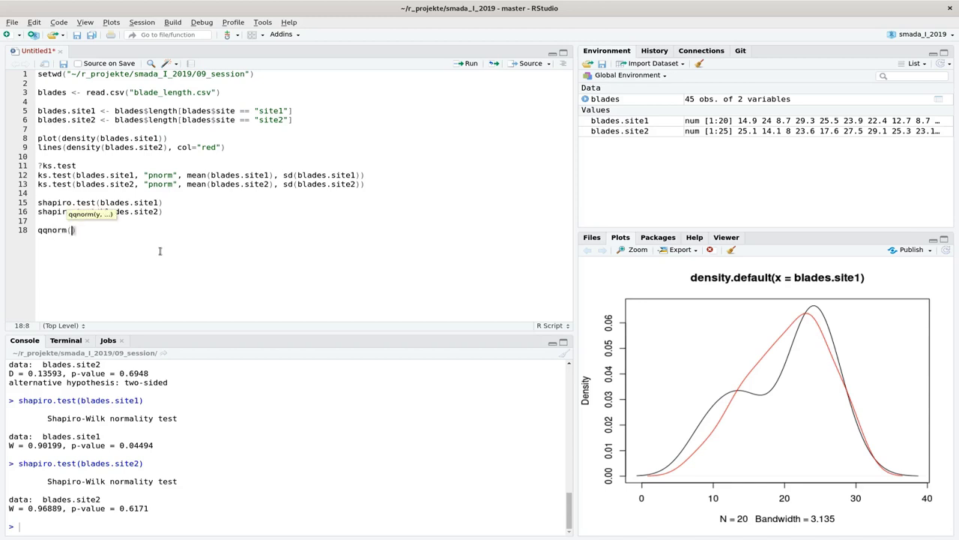
pyautogui.write('blade')
pyautogui.press('Down')
pyautogui.press('Return')
pyautogui.press('Home')
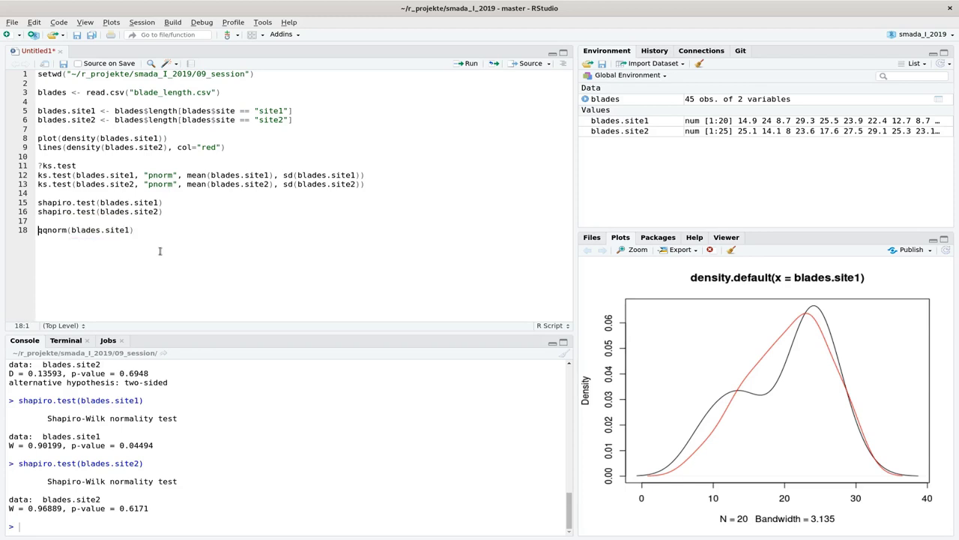
pyautogui.hotkey('ctrl', 'Return')
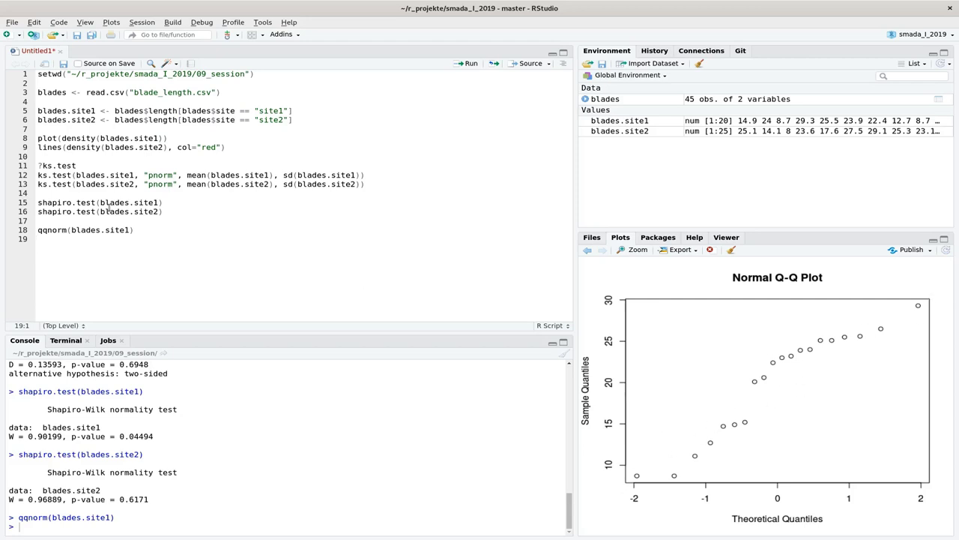
# Duplicate the qqnorm line, change the copy to qqline(blades.site1), and run it to add the reference line.
pyautogui.click(81, 230)
pyautogui.tripleClick(81, 230)
pyautogui.hotkey('ctrl', 'c')
pyautogui.press('Down')
pyautogui.hotkey('ctrl', 'v')
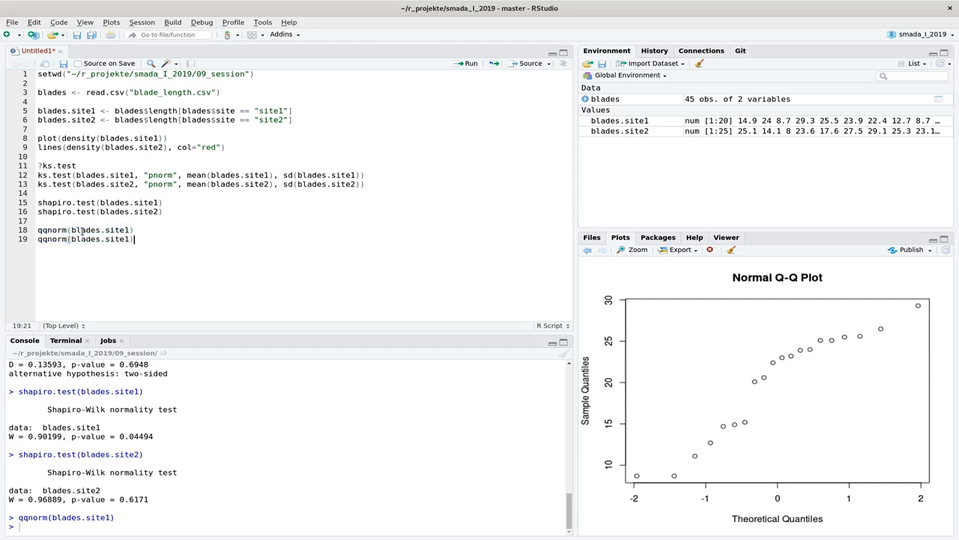
pyautogui.press('Home')
pyautogui.press('Right')
pyautogui.press('Right')
pyautogui.hotkey('shift', 'Right')
pyautogui.hotkey('shift', 'Right')
pyautogui.hotkey('shift', 'Right')
pyautogui.hotkey('shift', 'Right')
pyautogui.write('line')
pyautogui.hotkey('ctrl', 'Return')
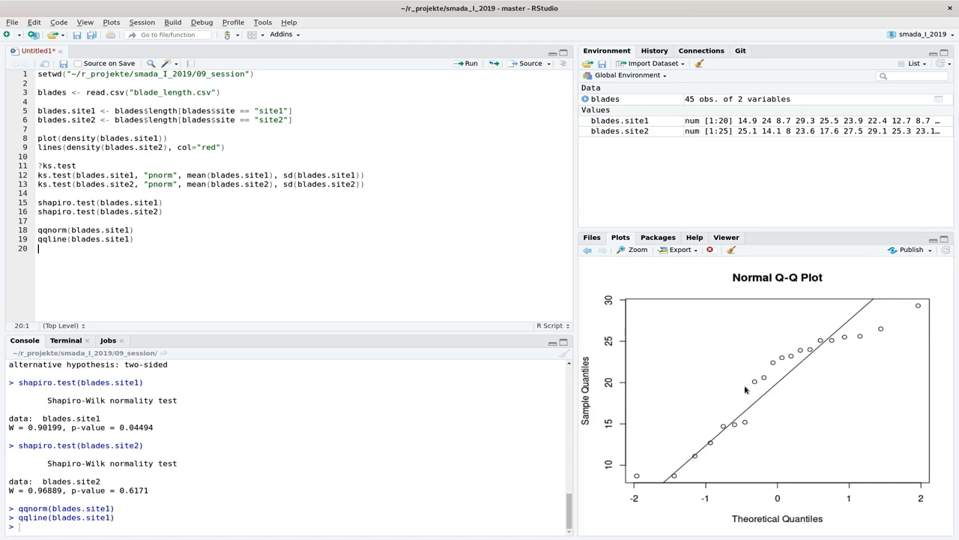
# Check the site1 Q-Q plot against the previous density plot, and duplicate the qqnorm and qqline lines onto lines 21 and 22.
pyautogui.click(588, 250)
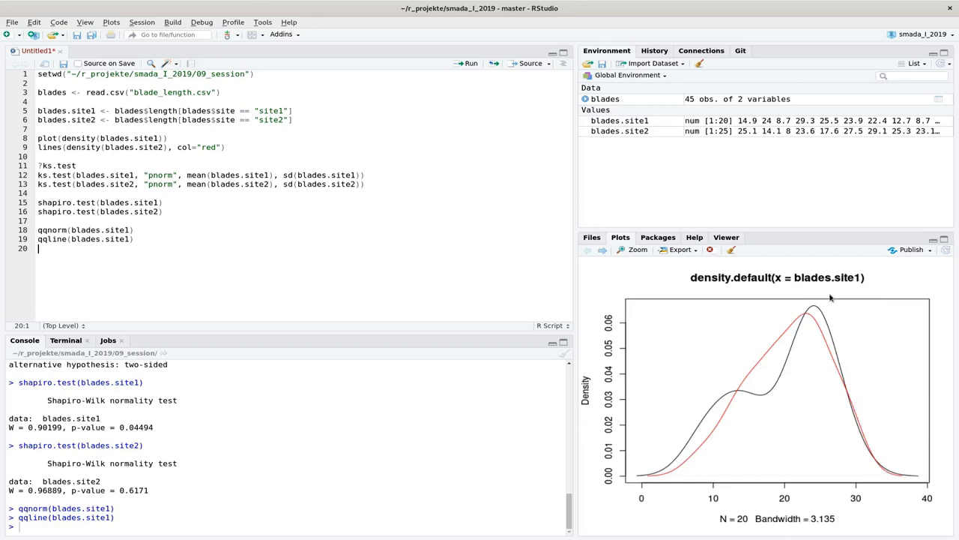
pyautogui.click(606, 252)
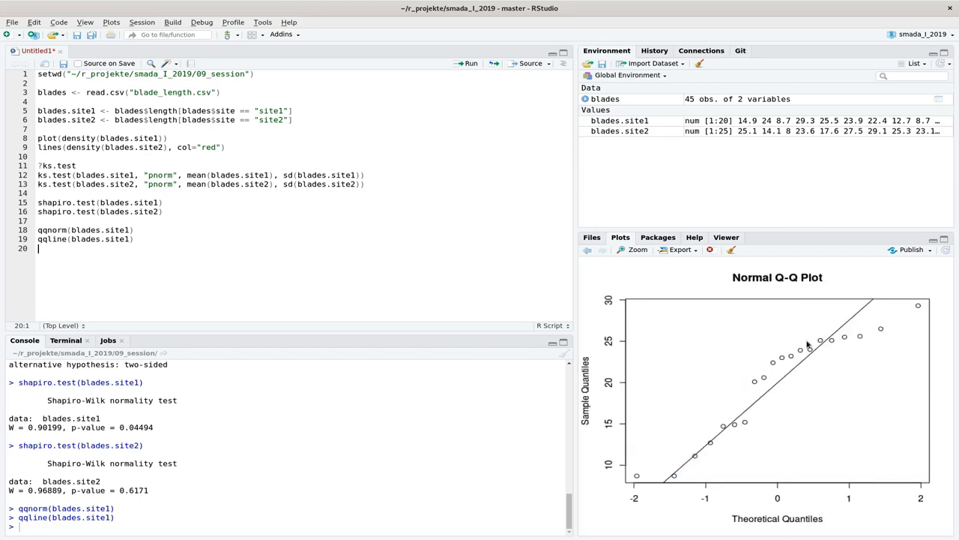
pyautogui.click(167, 239)
pyautogui.press('Up')
pyautogui.press('Home')
pyautogui.hotkey('shift', 'Down')
pyautogui.hotkey('shift', 'Down')
pyautogui.hotkey('shift', 'Left')
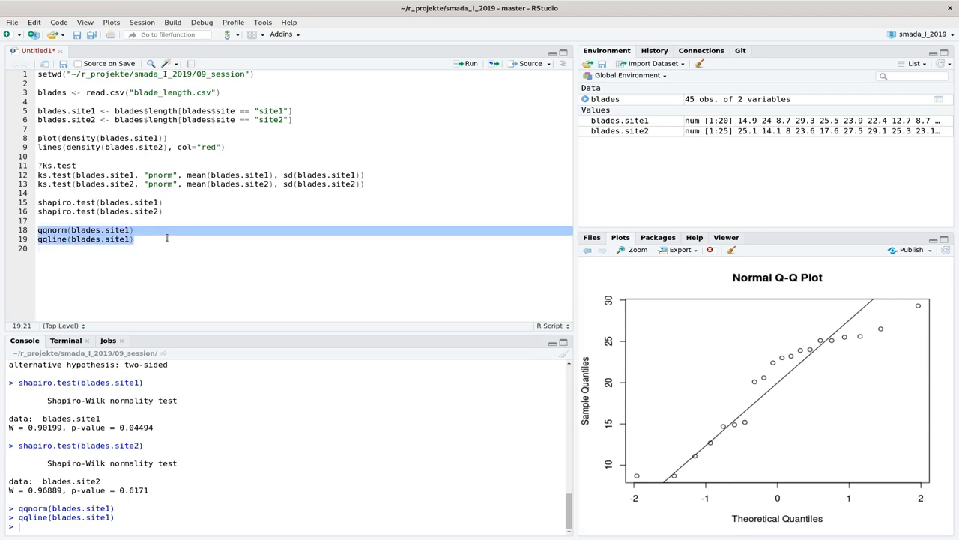
pyautogui.hotkey('ctrl', 'c')
pyautogui.press('Down')
pyautogui.press('Return')
pyautogui.hotkey('ctrl', 'v')
# Change the argument of both duplicated Q-Q lines to blades.site2 and run them to draw the plot with its reference line.
pyautogui.press('Up')
pyautogui.press('Left')
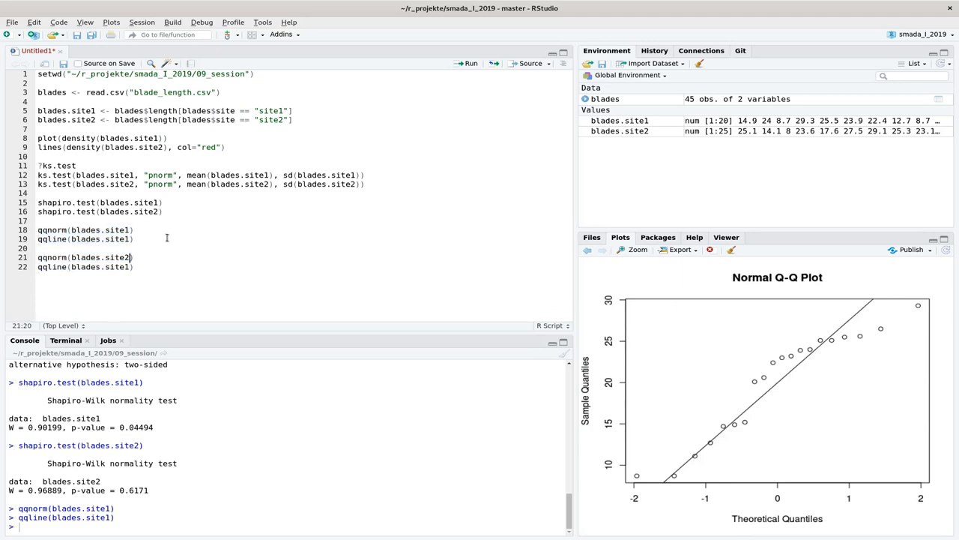
pyautogui.hotkey('ctrl', 'Return')
pyautogui.press('End')
pyautogui.press('Left')
pyautogui.press('BackSpace')
pyautogui.write('2')
pyautogui.hotkey('ctrl', 'Return')
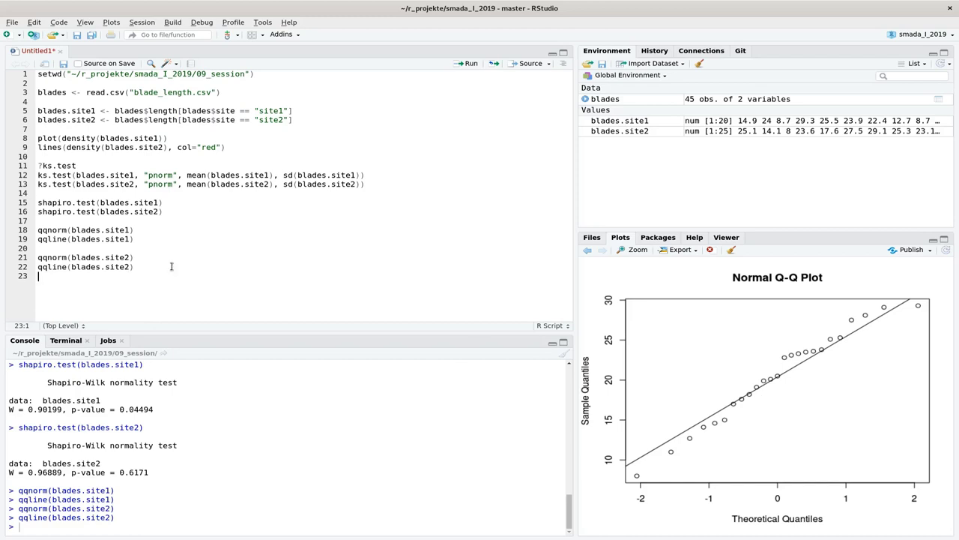
pyautogui.press('Return')
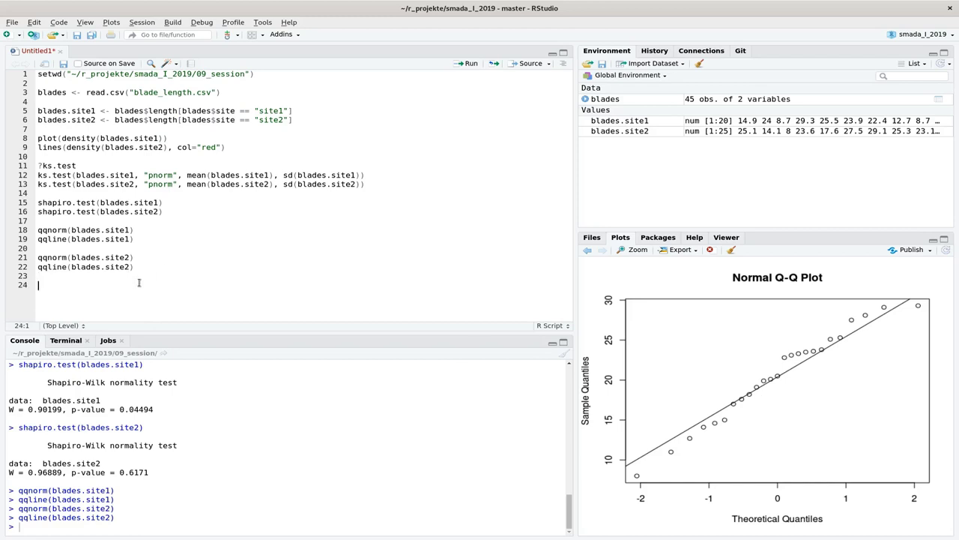
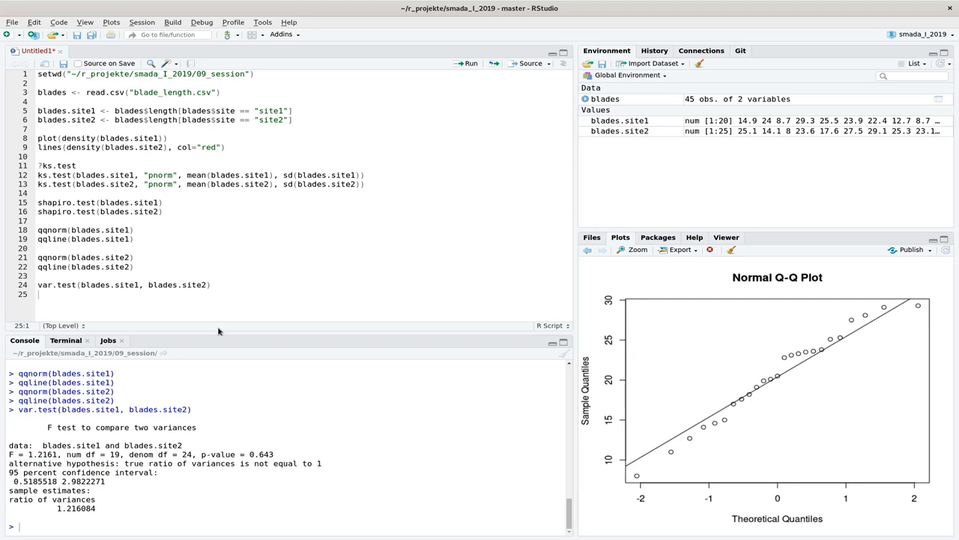
# Switch to the browser to check the "Possible test tree" slide, and return to the R script in RStudio.
pyautogui.click(189, 300)
pyautogui.hotkey('alt', 'Tab')
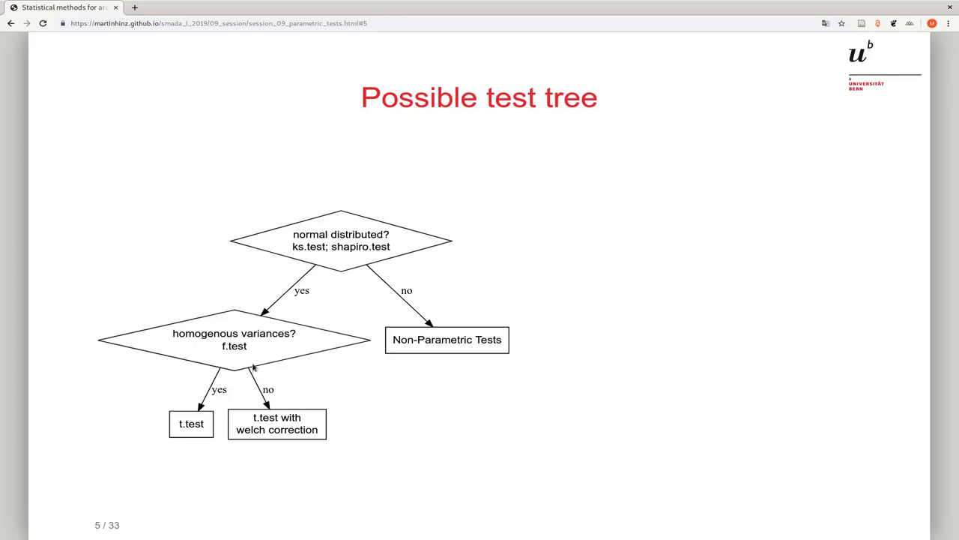
pyautogui.hotkey('alt', 'Tab')
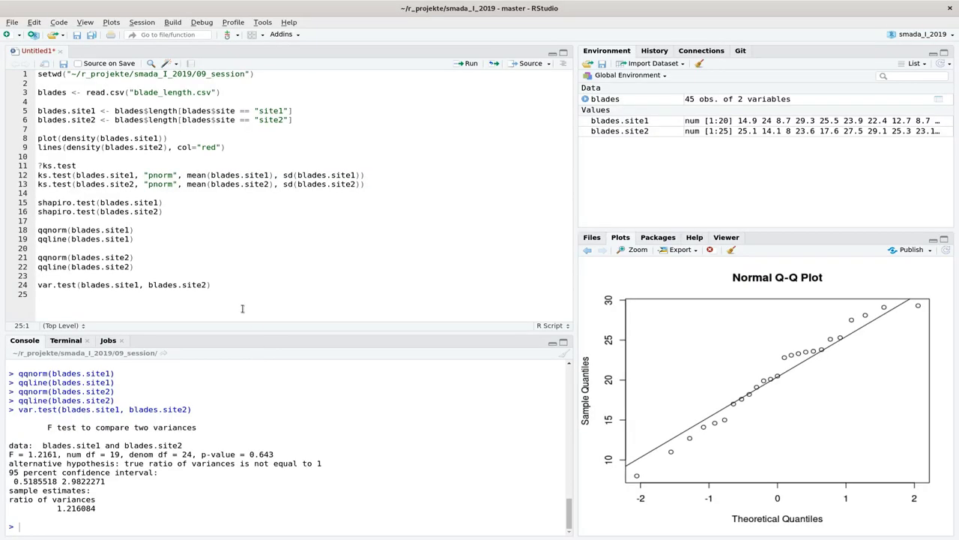
# Add t.test(blades.site1, blades.site2) on line 26 of the script.
pyautogui.press('Return')
pyautogui.write('t.t')
pyautogui.press('Tab')
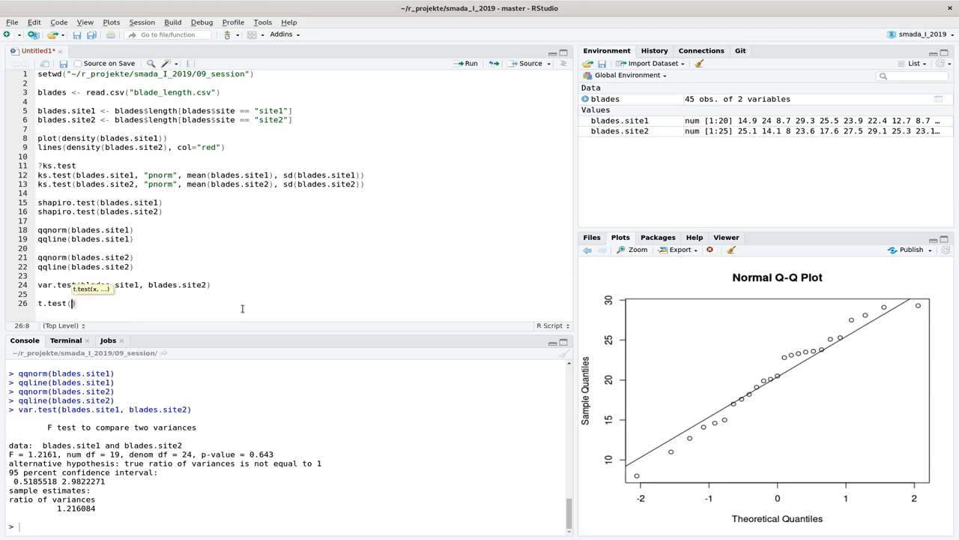
pyautogui.write('blaes')
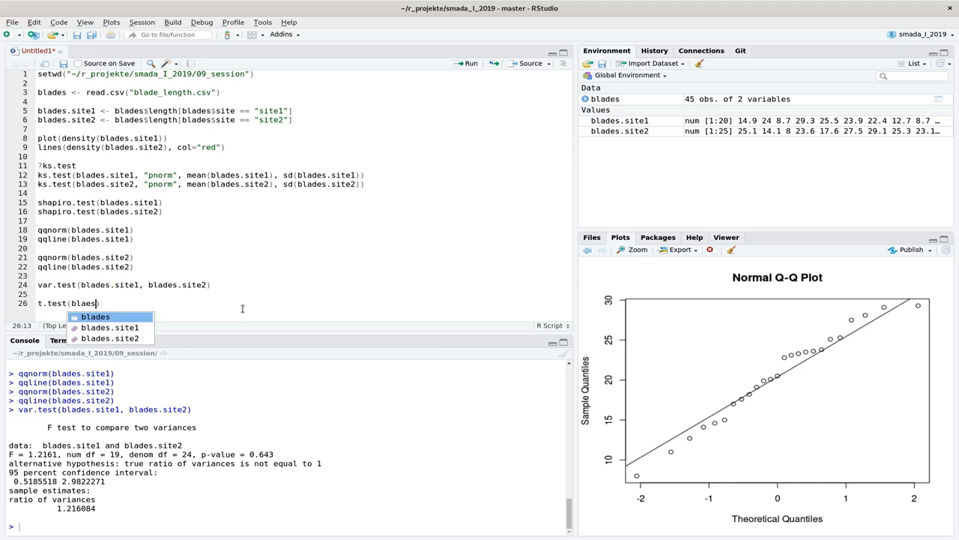
pyautogui.press('Down')
pyautogui.press('Return')
pyautogui.write(', bal')
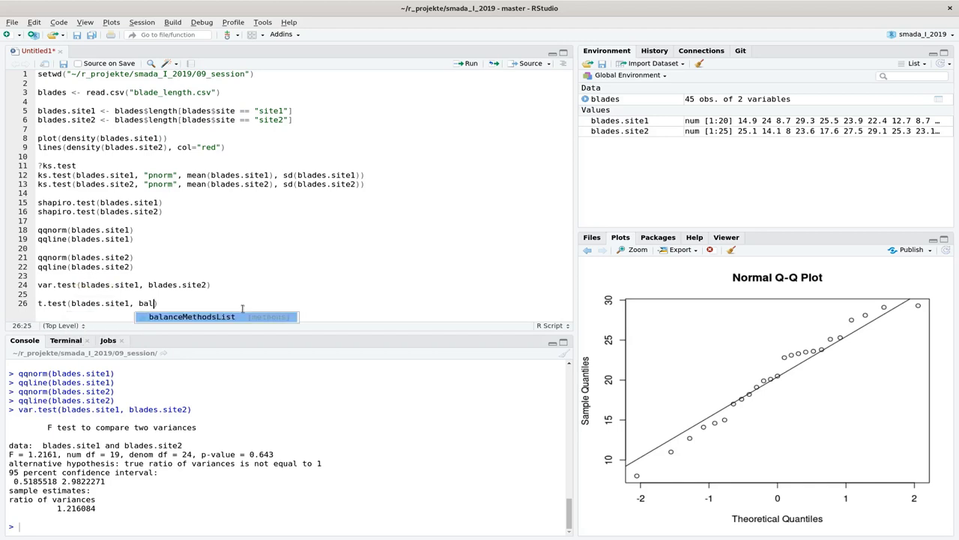
pyautogui.press('BackSpace')
pyautogui.press('BackSpace')
pyautogui.write('la')
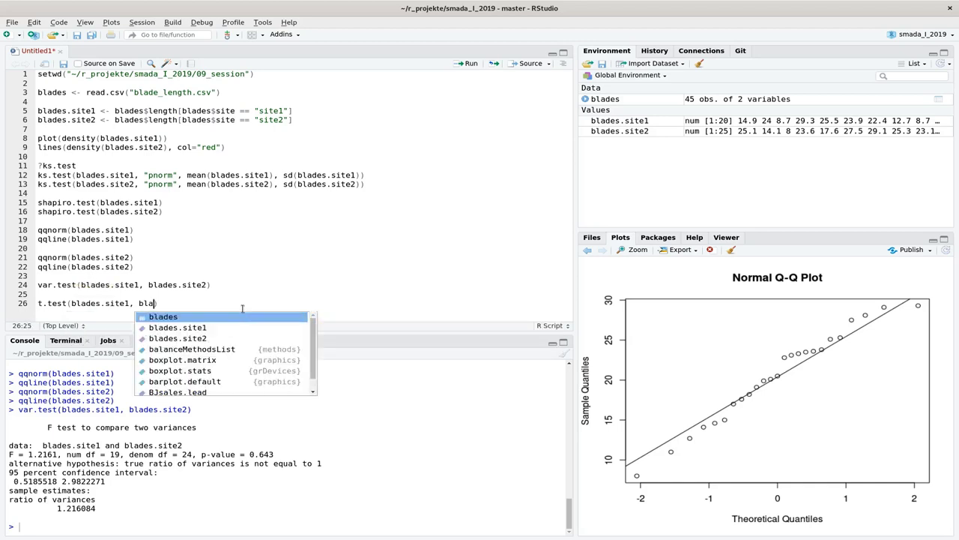
pyautogui.press('Down')
pyautogui.press('Down')
pyautogui.press('Return')
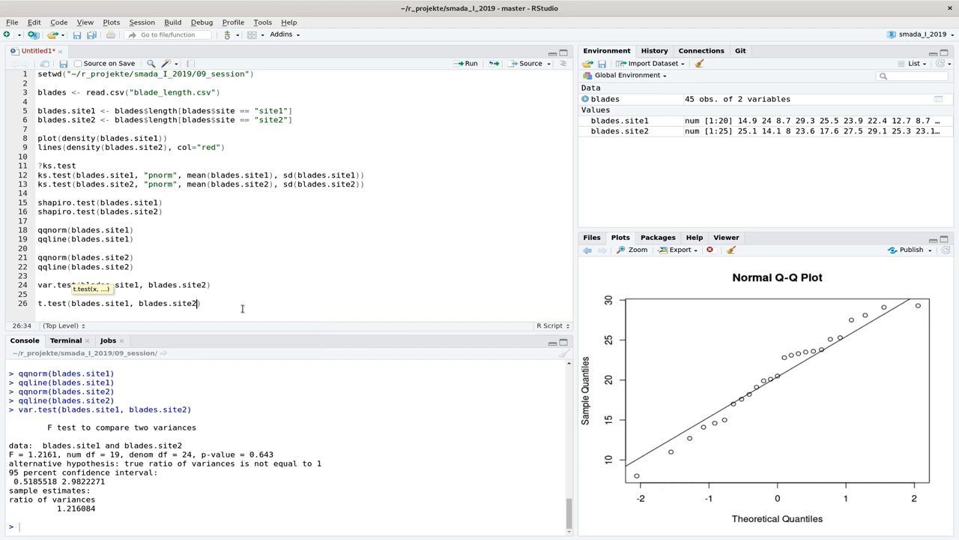
# Add the argument var.equal = T to the t.test call and run it.
pyautogui.write(', ')
pyautogui.write('var.')
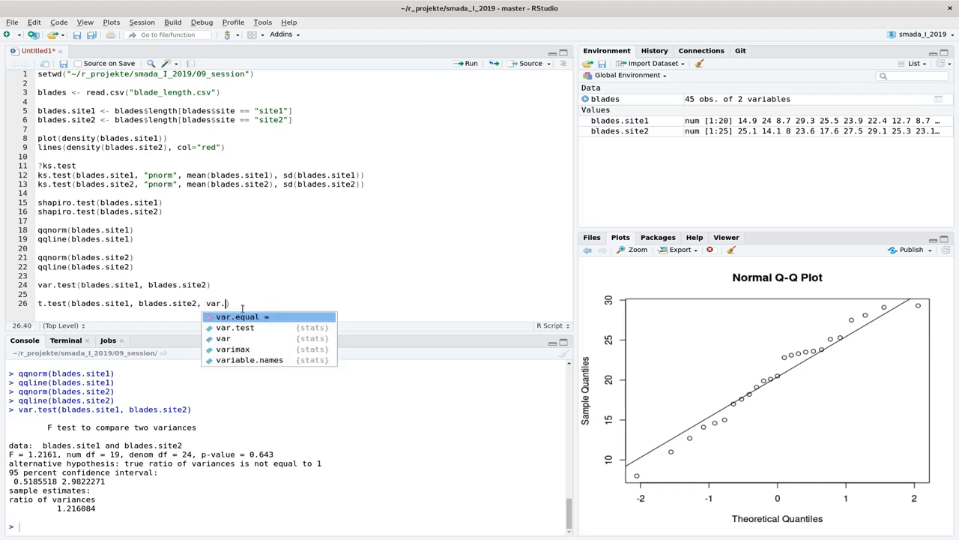
pyautogui.press('Return')
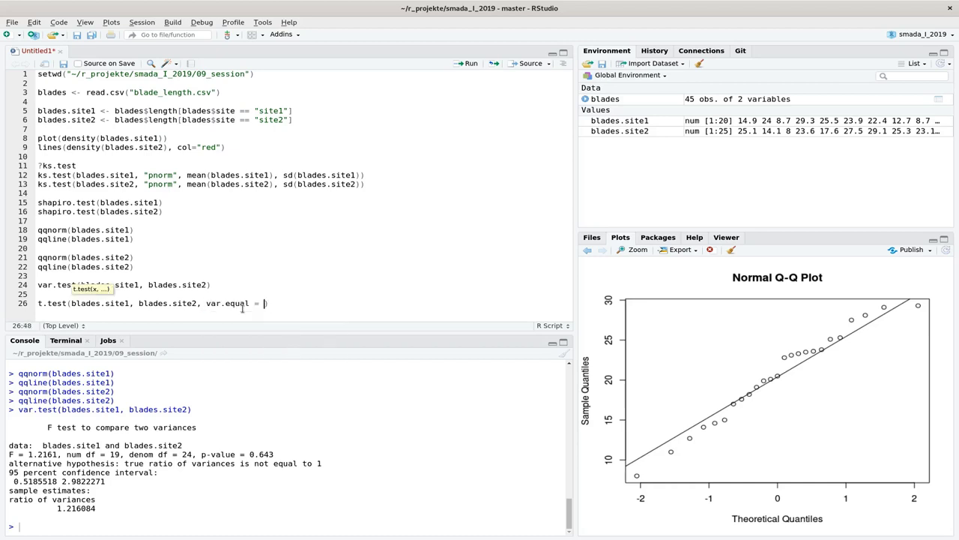
pyautogui.write('T')
pyautogui.press('Home')
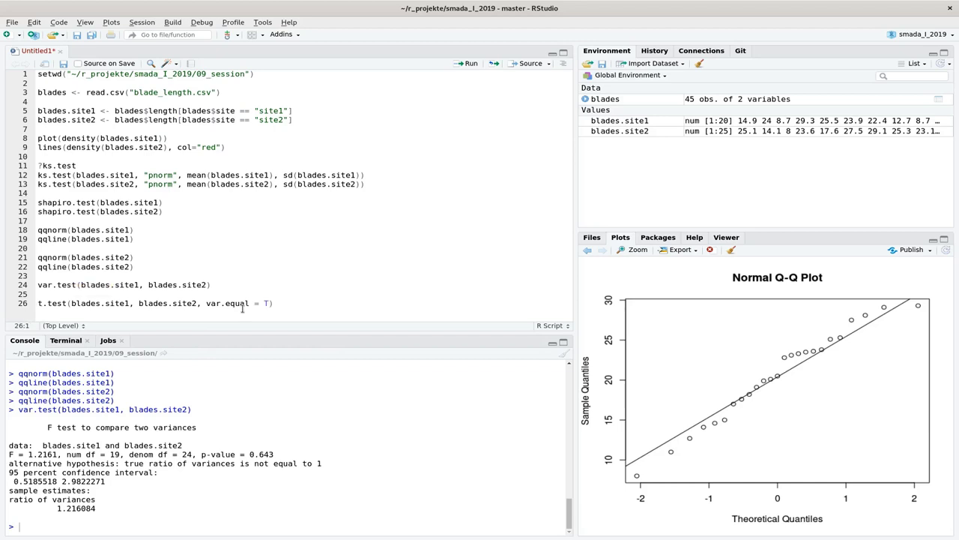
pyautogui.hotkey('ctrl', 'Return')
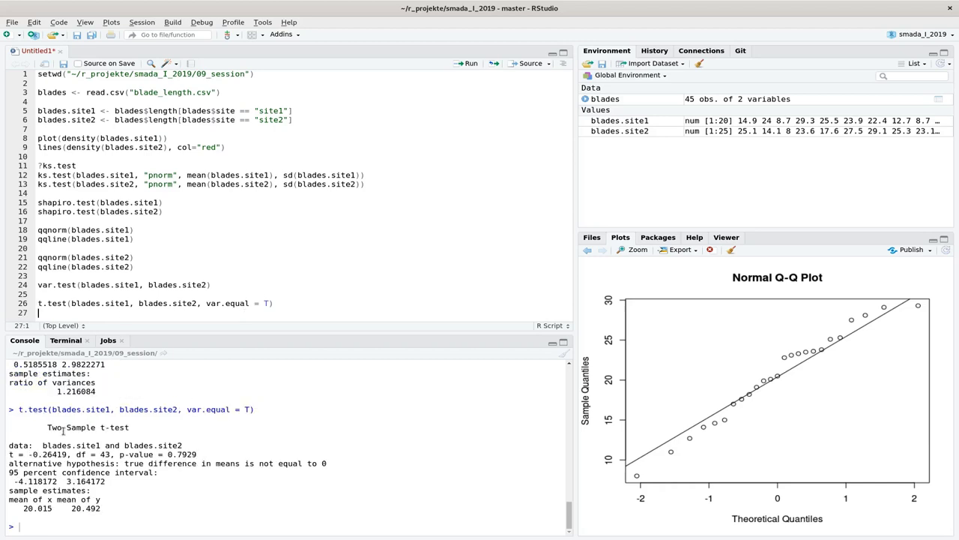
# Examine the t-test's title, p-value and alternative hypothesis in the console, along with the p-value of the preceding F test.
pyautogui.moveTo(47, 425); pyautogui.dragTo(206, 456)
pyautogui.click(141, 435)
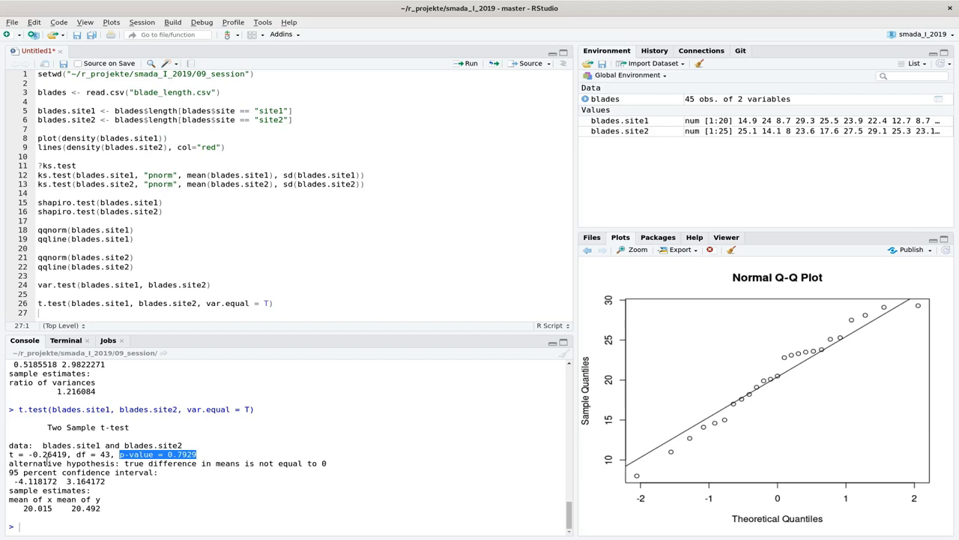
pyautogui.moveTo(11, 463); pyautogui.dragTo(333, 463)
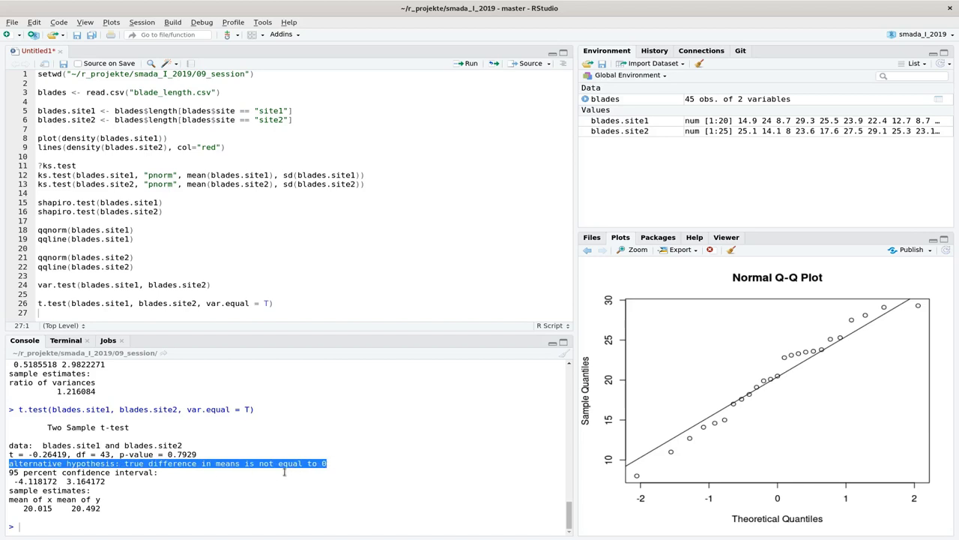
pyautogui.click(330, 464)
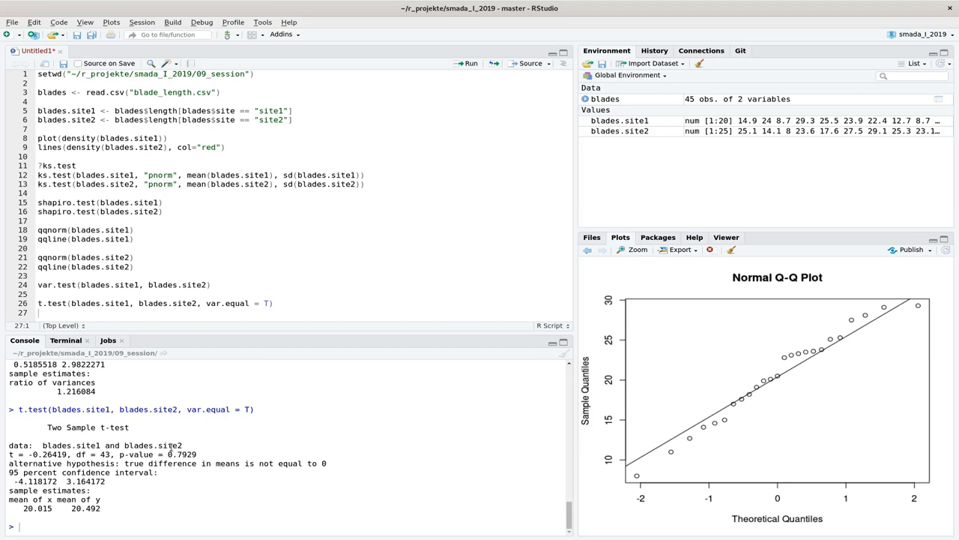
pyautogui.scroll(3, 169, 446)
pyautogui.moveTo(248, 417); pyautogui.dragTo(279, 418)
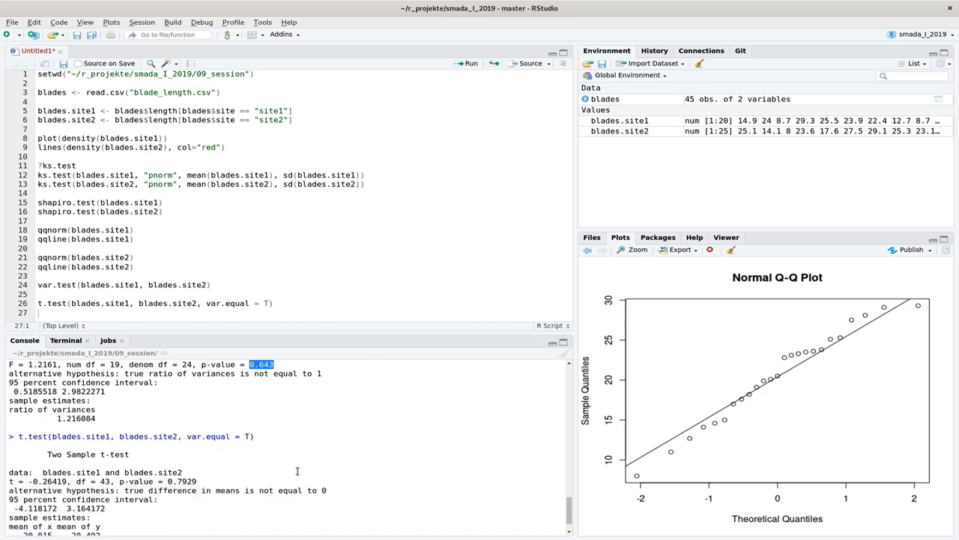
pyautogui.scroll(-2, 298, 473)
pyautogui.click(245, 425)
pyautogui.scroll(-1, 247, 427)
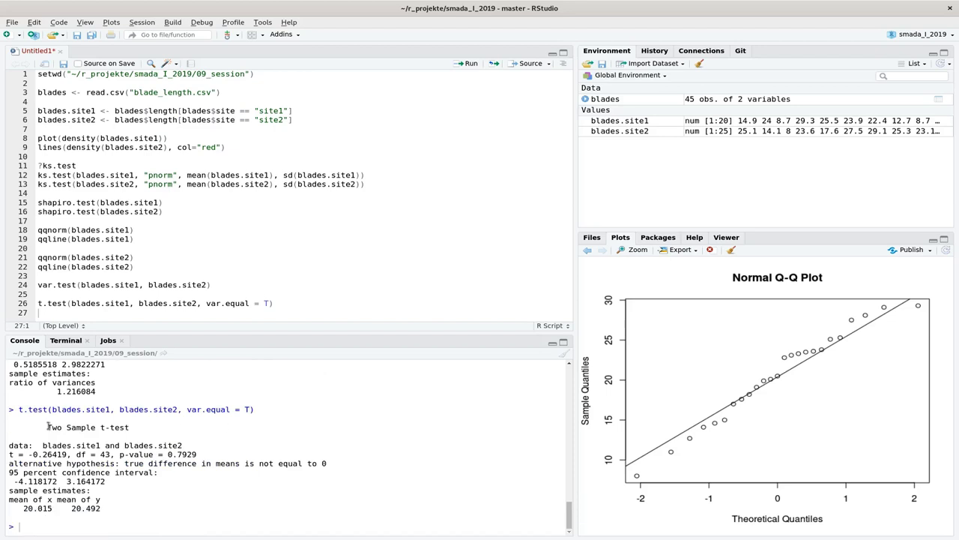
pyautogui.moveTo(50, 426); pyautogui.dragTo(130, 428)
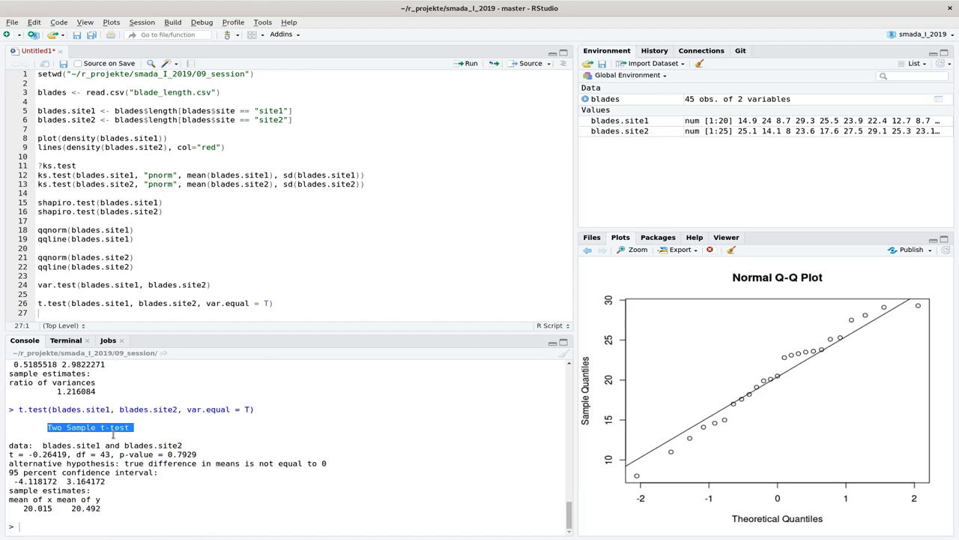
pyautogui.click(178, 457)
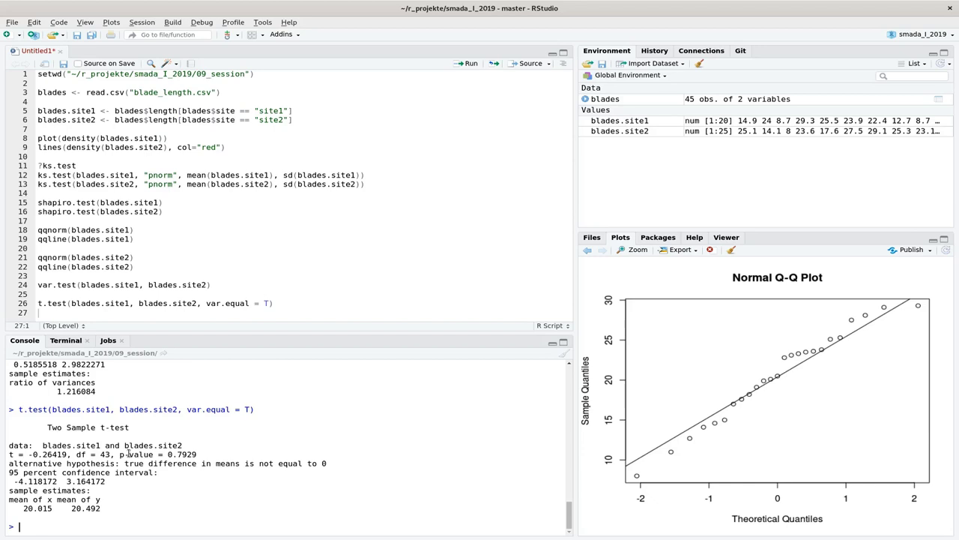
# Duplicate the t.test line from line 26 onto line 28.
pyautogui.click(126, 302)
pyautogui.press('Home')
pyautogui.hotkey('shift', 'End')
pyautogui.hotkey('ctrl', 'c')
pyautogui.press('Down')
pyautogui.press('Return')
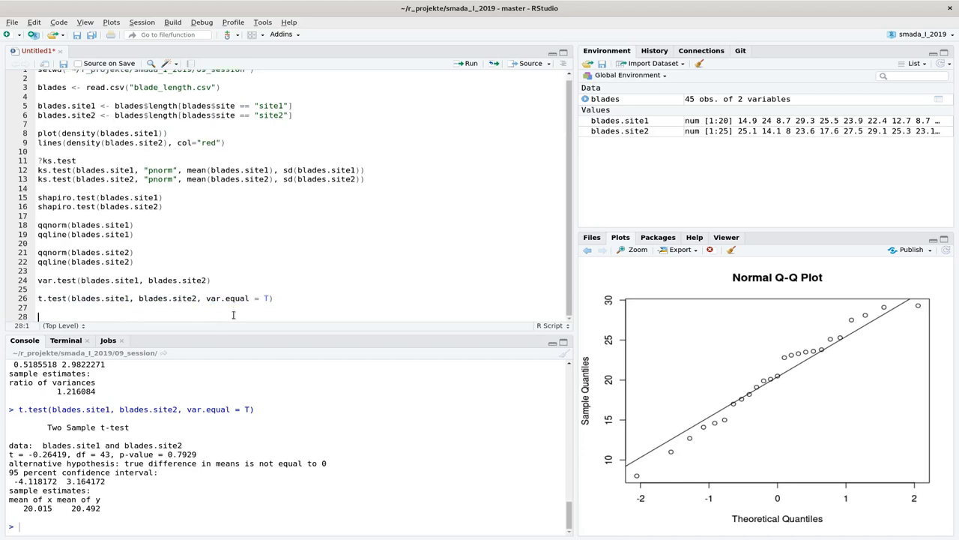
pyautogui.hotkey('ctrl', 'v')
# Change var.equal to F in the t.test call on line 28 and run it as a Welch t-test.
pyautogui.hotkey('shift', 'Left')
pyautogui.hotkey('shift', 'Left')
pyautogui.hotkey('shift', 'Left')
pyautogui.hotkey('shift', 'Left')
pyautogui.hotkey('shift', 'Left')
pyautogui.hotkey('shift', 'Left')
pyautogui.hotkey('shift', 'Left')
pyautogui.hotkey('shift', 'Left')
pyautogui.hotkey('shift', 'Left')
pyautogui.hotkey('shift', 'Left')
pyautogui.hotkey('shift', 'Left')
pyautogui.hotkey('shift', 'Left')
pyautogui.hotkey('shift', 'Left')
pyautogui.hotkey('shift', 'Left')
pyautogui.hotkey('shift', 'Left')
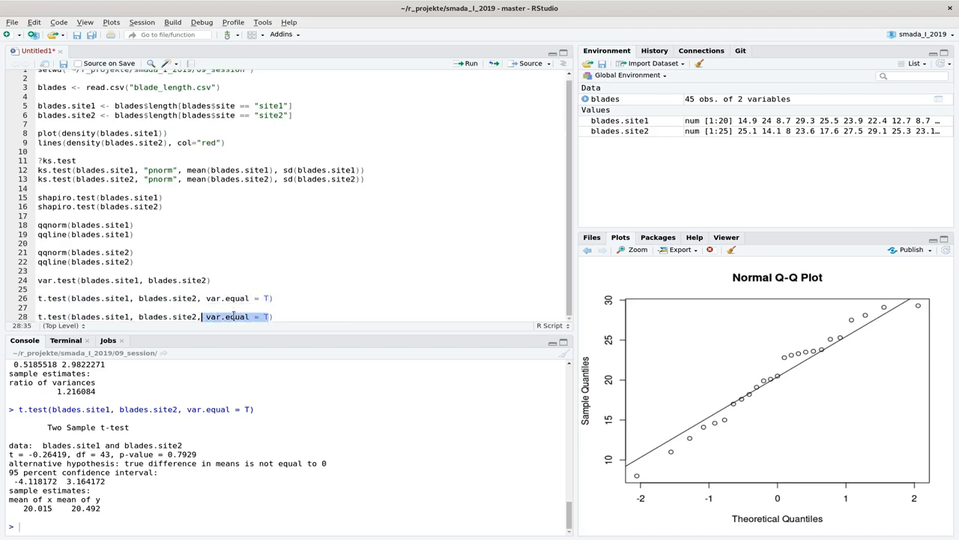
pyautogui.hotkey('shift', 'Left')
pyautogui.press('Right')
pyautogui.press('Left')
pyautogui.press('BackSpace')
pyautogui.write('F')
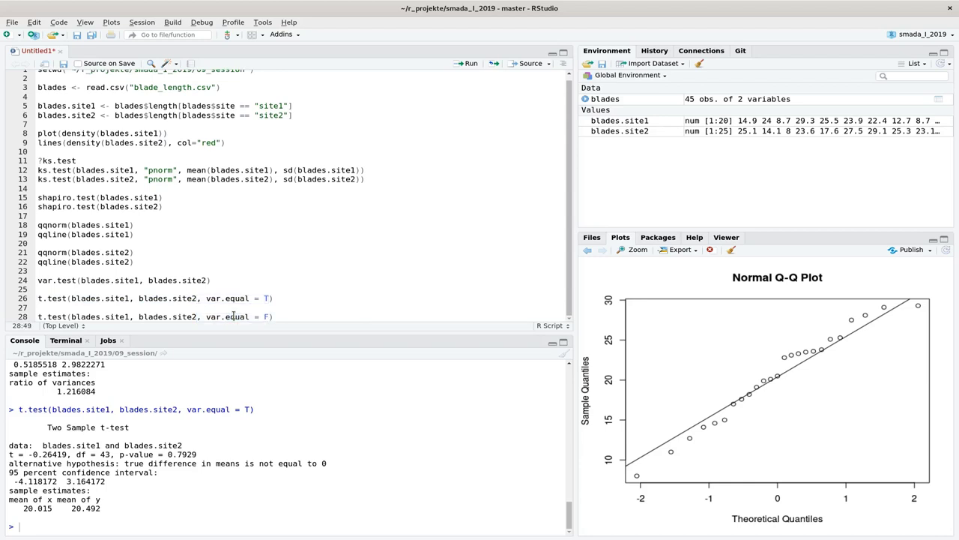
pyautogui.hotkey('ctrl', 'Return')
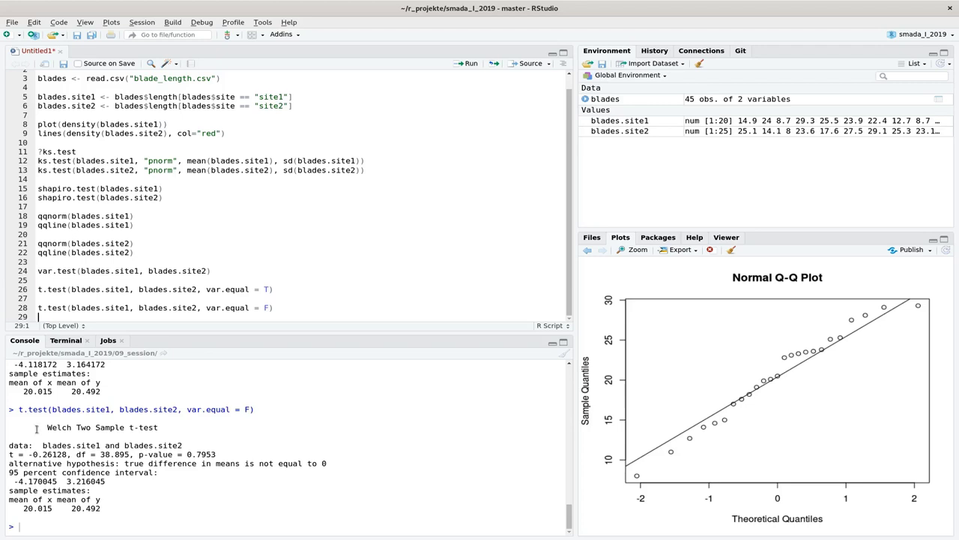
# Compare the p-values of the equal-variance t-test and the Welch t-test in the console output.
pyautogui.scroll(2, 204, 461)
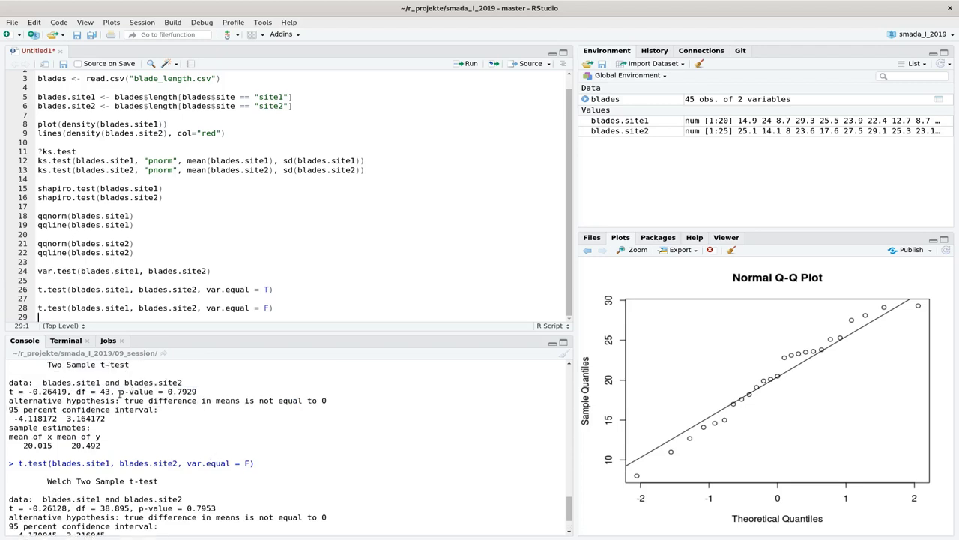
pyautogui.moveTo(120, 392); pyautogui.dragTo(201, 390)
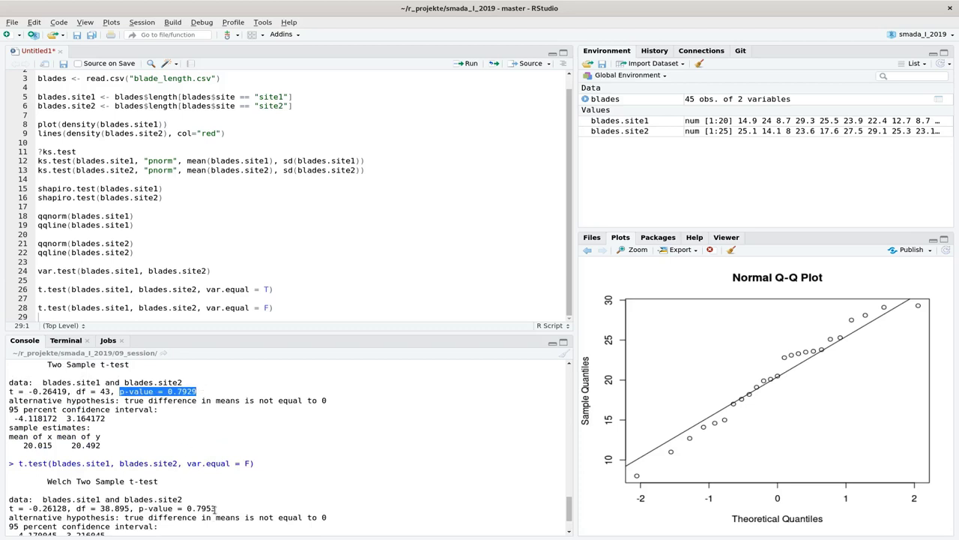
pyautogui.click(145, 508)
pyautogui.moveTo(139, 508); pyautogui.dragTo(222, 508)
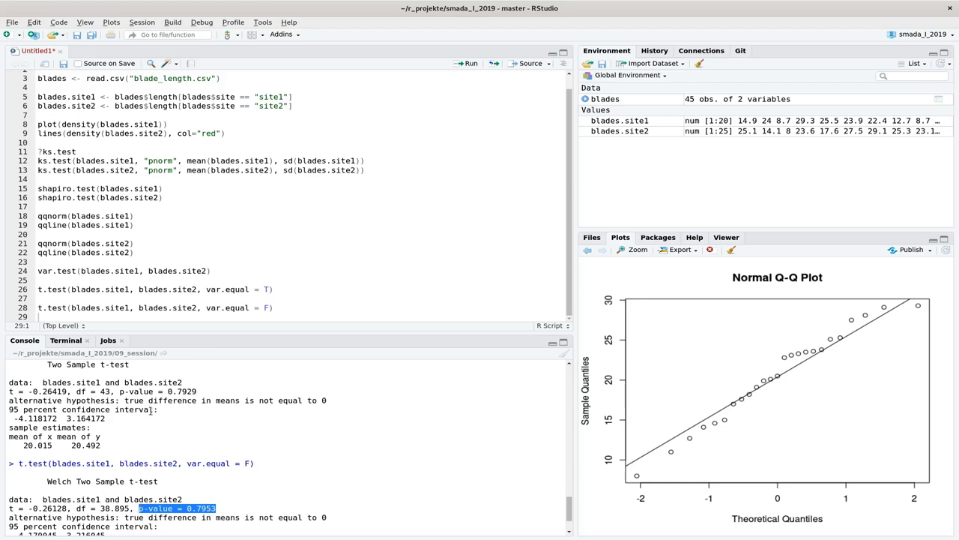
pyautogui.moveTo(119, 391); pyautogui.dragTo(197, 392)
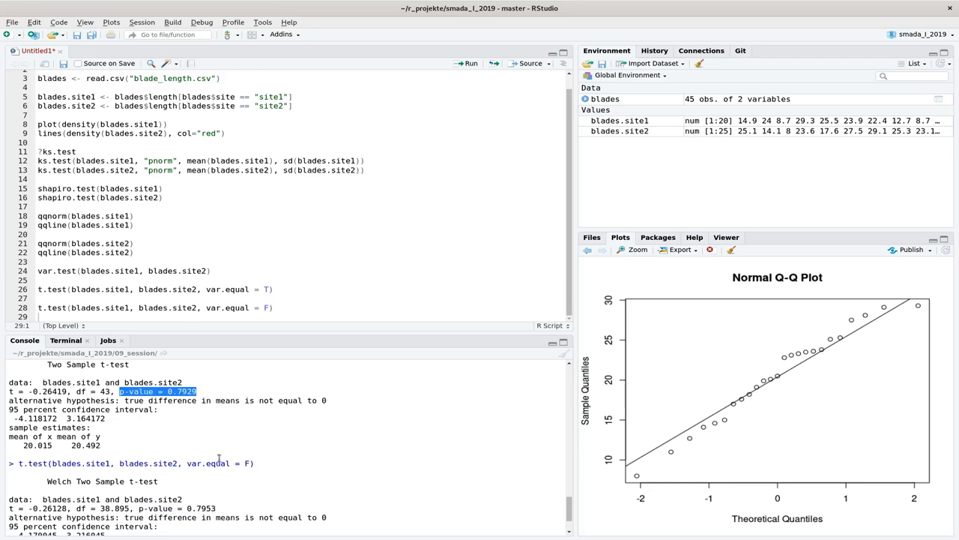
pyautogui.scroll(-2, 218, 459)
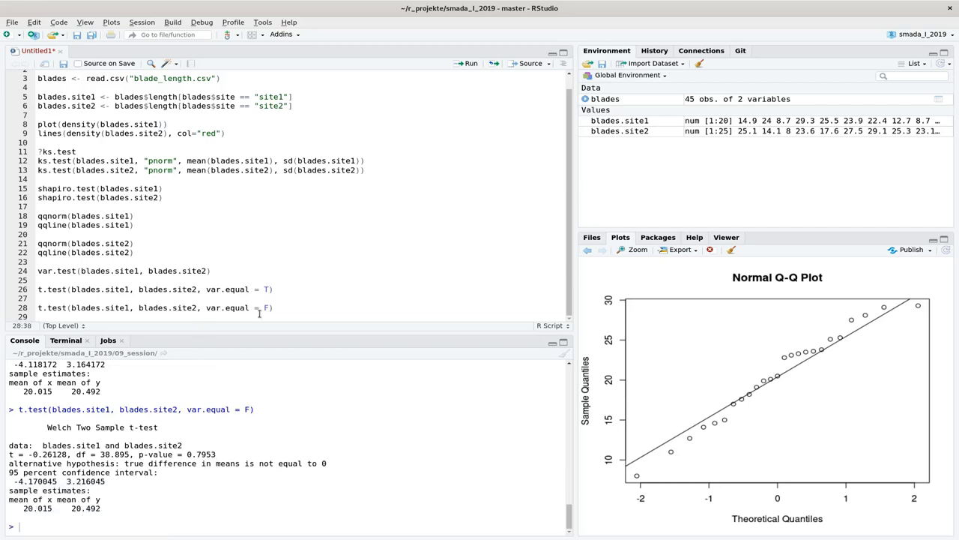
# Add ?t.test on line 29 and run it to open the function's documentation.
pyautogui.press('Home')
pyautogui.write('?t.test')
pyautogui.hotkey('ctrl', 'Return')
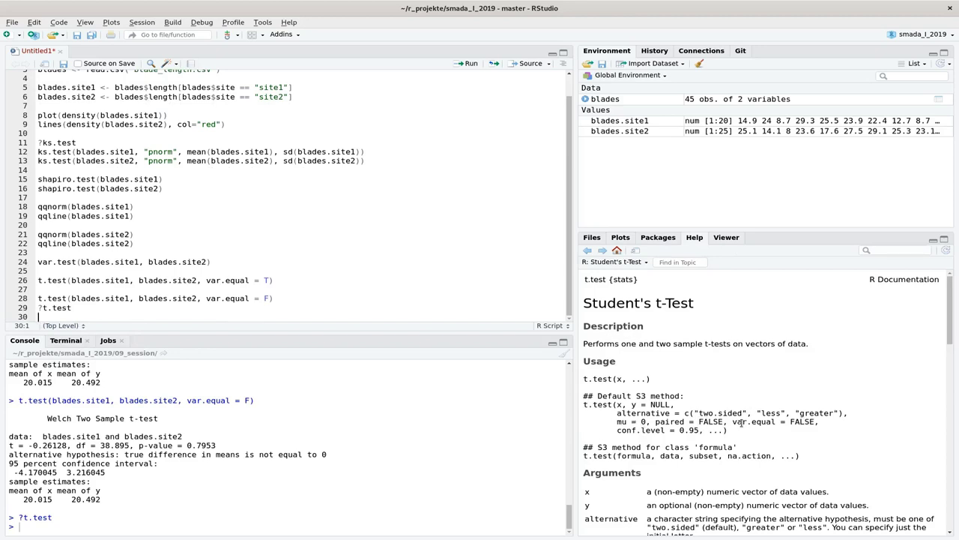
# Duplicate the t.test call with var.equal = F from line 28 onto line 30.
pyautogui.moveTo(732, 422); pyautogui.dragTo(823, 424)
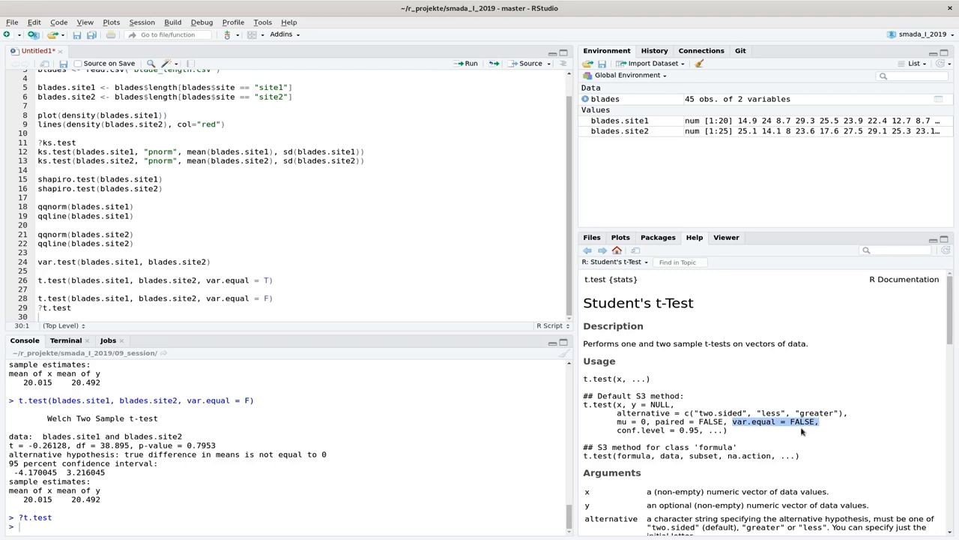
pyautogui.click(199, 298)
pyautogui.press('Home')
pyautogui.hotkey('shift', 'End')
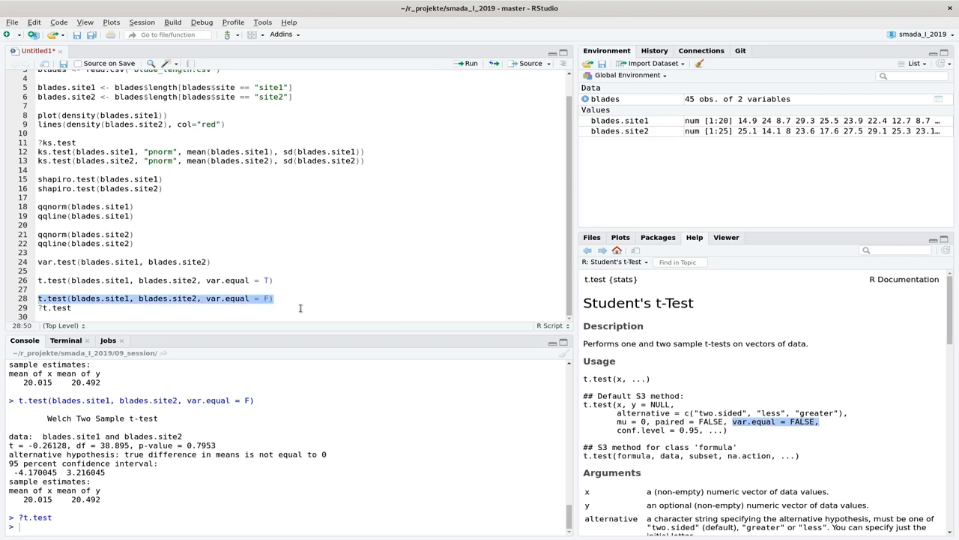
pyautogui.hotkey('ctrl', 'c')
pyautogui.press('Down')
pyautogui.press('Down')
pyautogui.hotkey('ctrl', 'v')
# Remove the var.equal argument from the t.test call on line 30 and run it with the default setting.
pyautogui.press('Left')
pyautogui.hotkey('shift', 'Left')
pyautogui.hotkey('shift', 'Left')
pyautogui.hotkey('shift', 'Left')
pyautogui.hotkey('shift', 'Left')
pyautogui.hotkey('shift', 'Left')
pyautogui.hotkey('shift', 'Left')
pyautogui.hotkey('shift', 'Left')
pyautogui.hotkey('shift', 'Left')
pyautogui.hotkey('shift', 'Left')
pyautogui.hotkey('shift', 'Left')
pyautogui.hotkey('shift', 'Left')
pyautogui.hotkey('shift', 'Left')
pyautogui.hotkey('shift', 'Left')
pyautogui.hotkey('shift', 'Left')
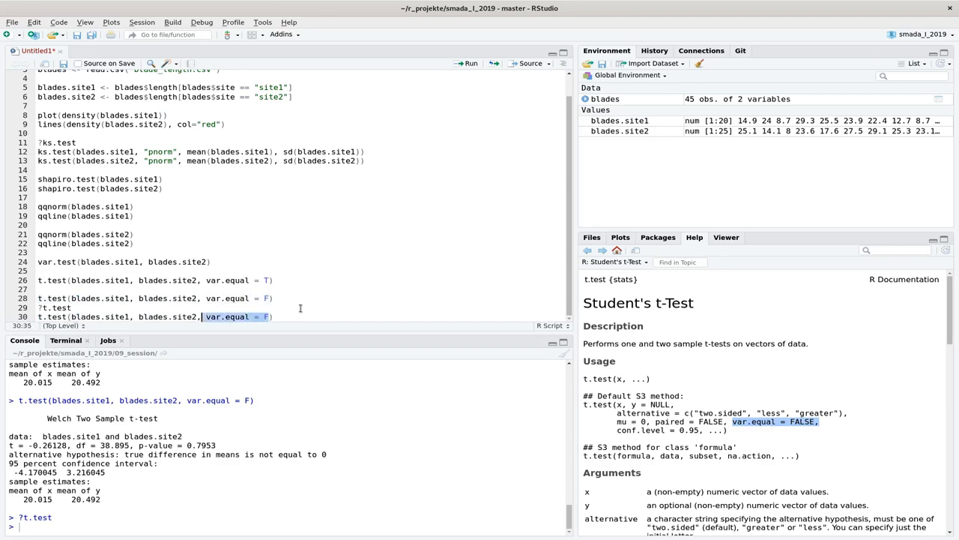
pyautogui.hotkey('shift', 'Left')
pyautogui.press('BackSpace')
pyautogui.hotkey('ctrl', 'Return')
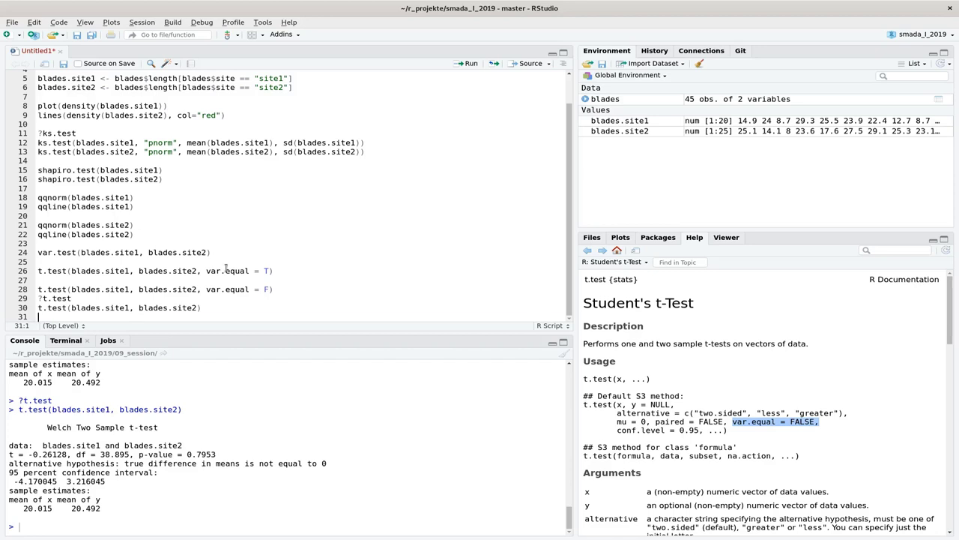
pyautogui.moveTo(196, 271); pyautogui.dragTo(274, 274)
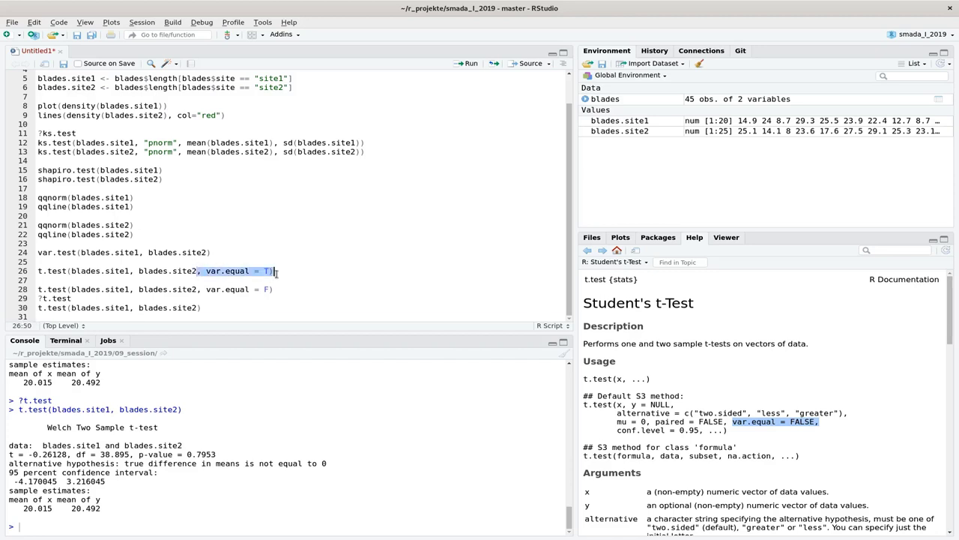
pyautogui.click(293, 313)
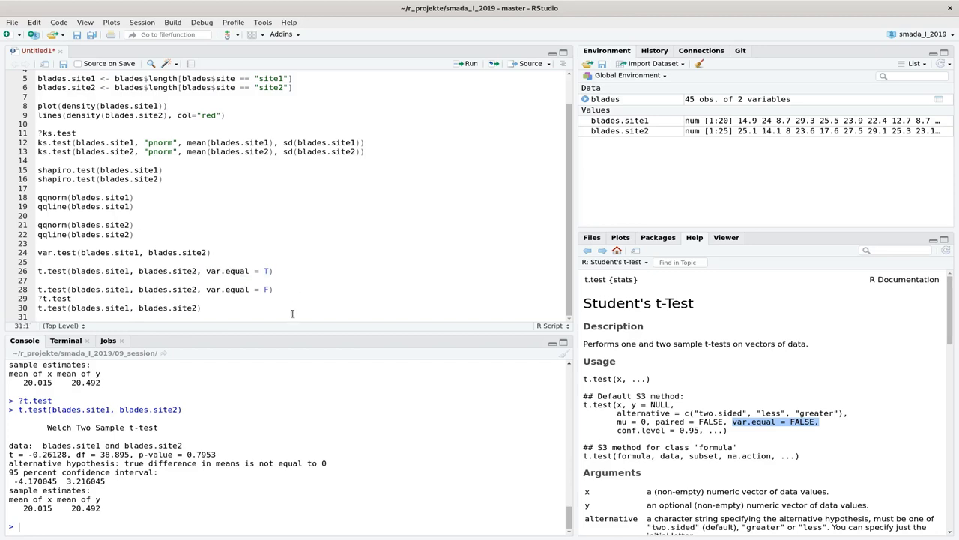
# Copy the t.test call from line 28 onto line 32, leaving line 31 blank.
pyautogui.press('Return')
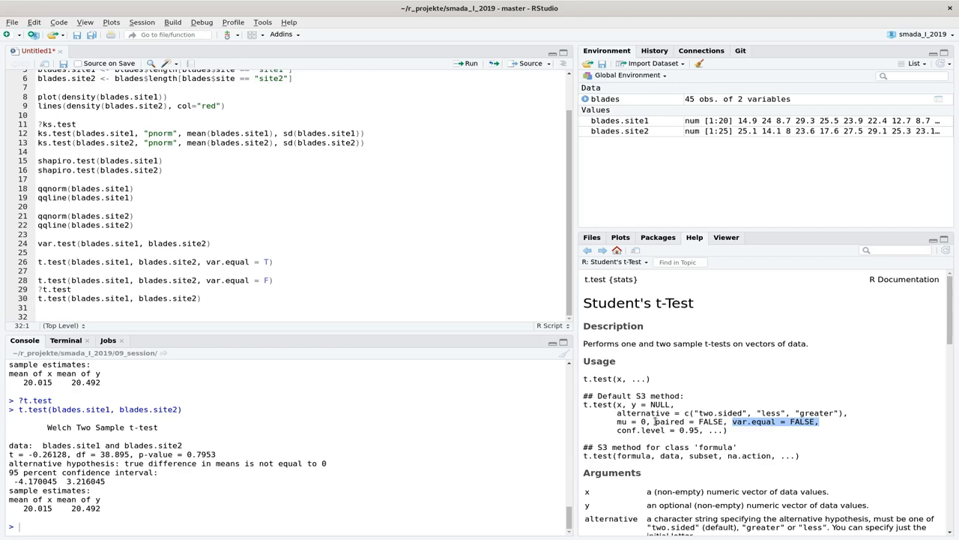
pyautogui.moveTo(655, 421); pyautogui.dragTo(727, 420)
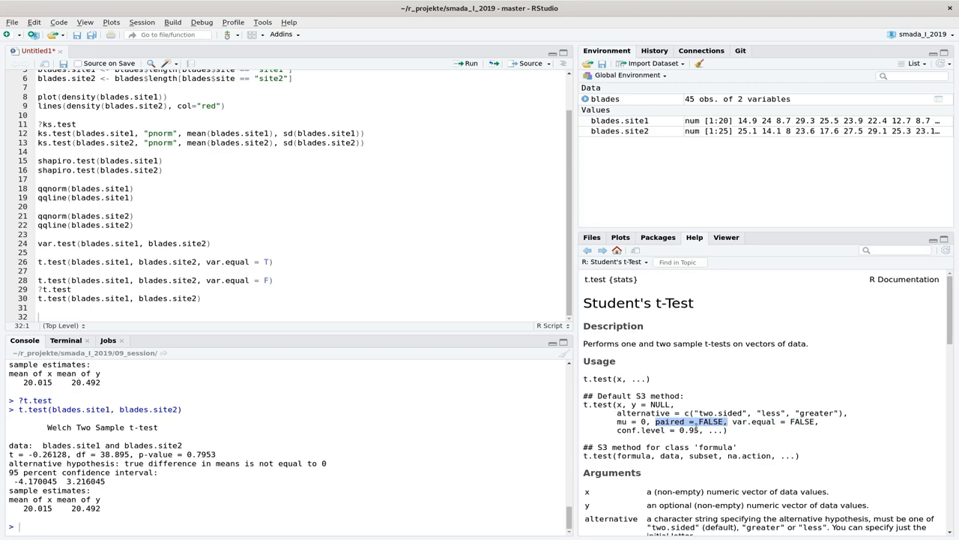
pyautogui.press('Up')
pyautogui.press('Up')
pyautogui.press('Up')
pyautogui.press('Up')
pyautogui.hotkey('shift', 'End')
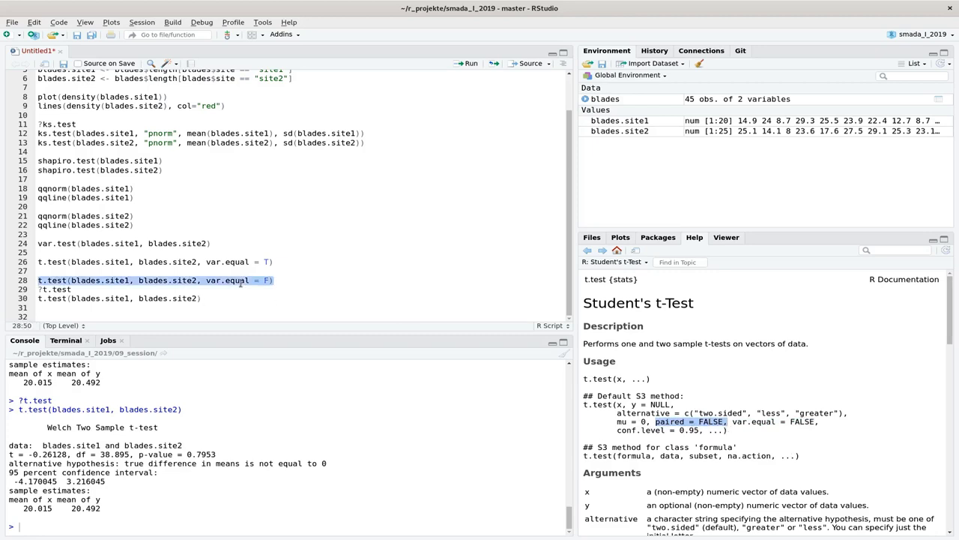
pyautogui.hotkey('ctrl', 'c')
pyautogui.press('Down')
pyautogui.press('Down')
pyautogui.press('Down')
pyautogui.press('Down')
pyautogui.hotkey('ctrl', 'v')
# Replace the var.equal argument on line 32 with paired = T and run the call as a paired t-test.
pyautogui.press('Left')
pyautogui.press('Left')
pyautogui.press('Left')
pyautogui.press('Left')
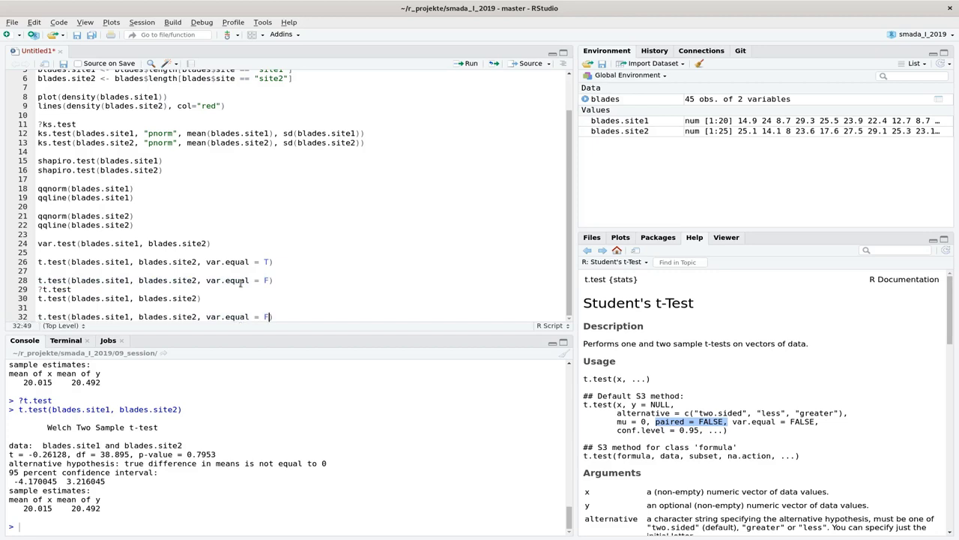
pyautogui.hotkey('shift', 'Right')
pyautogui.hotkey('shift', 'Right')
pyautogui.hotkey('shift', 'Right')
pyautogui.hotkey('shift', 'Right')
pyautogui.hotkey('shift', 'Right')
pyautogui.hotkey('shift', 'Right')
pyautogui.hotkey('shift', 'Right')
pyautogui.hotkey('shift', 'Right')
pyautogui.hotkey('shift', 'Right')
pyautogui.hotkey('shift', 'Right')
pyautogui.hotkey('shift', 'Right')
pyautogui.hotkey('shift', 'Right')
pyautogui.hotkey('shift', 'Right')
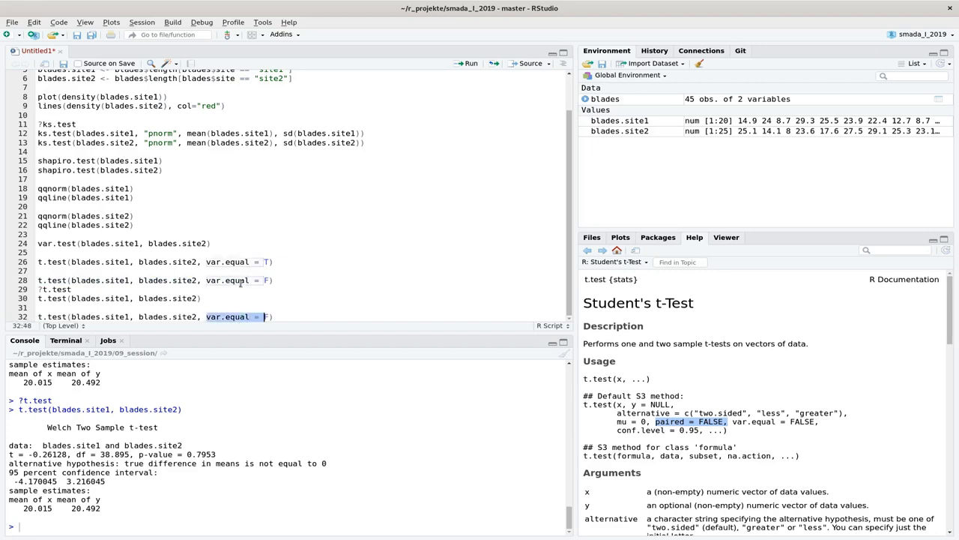
pyautogui.write('pa')
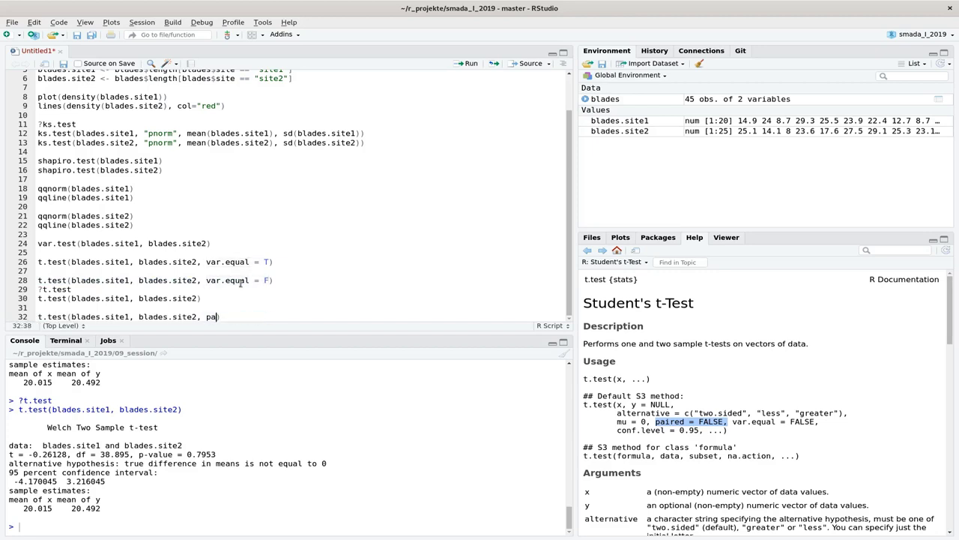
pyautogui.write('ired = T')
pyautogui.hotkey('ctrl', 'Return')
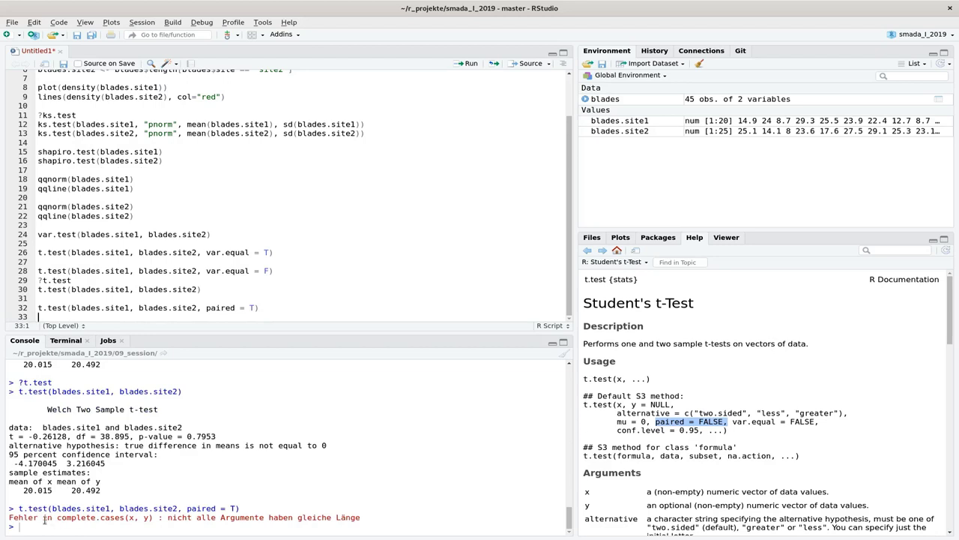
pyautogui.moveTo(56, 517); pyautogui.dragTo(268, 517)
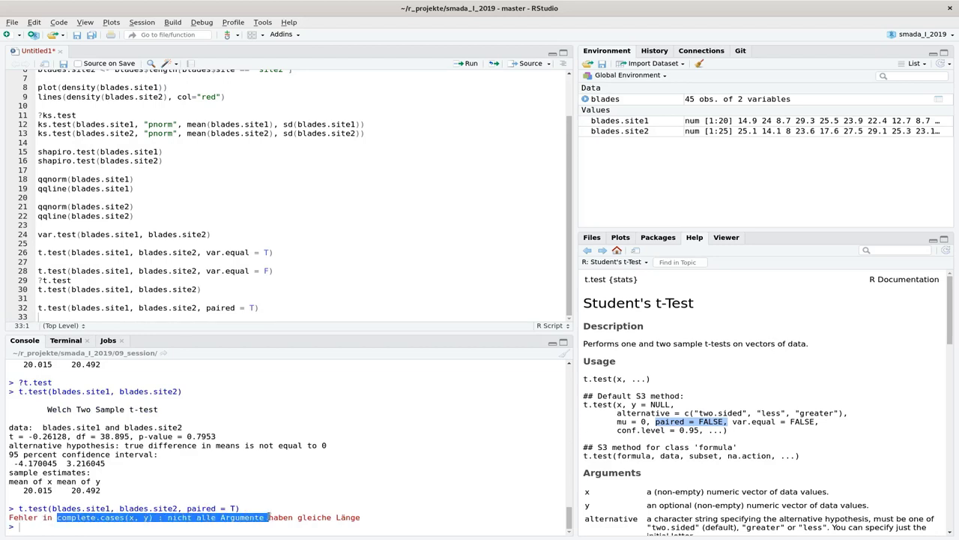
pyautogui.click(318, 522)
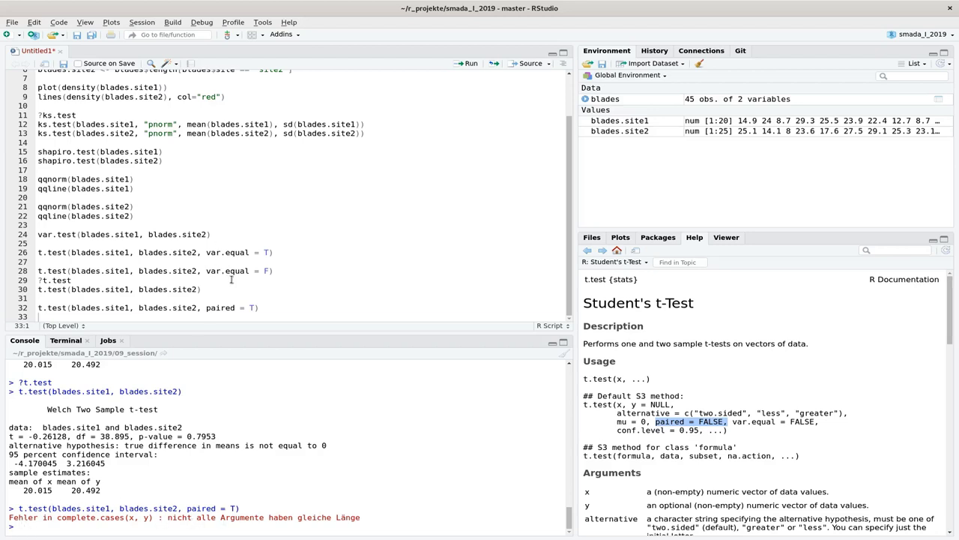
# Duplicate the paired t.test call from line 32 onto line 34.
pyautogui.click(192, 308)
pyautogui.press('Home')
pyautogui.hotkey('shift', 'End')
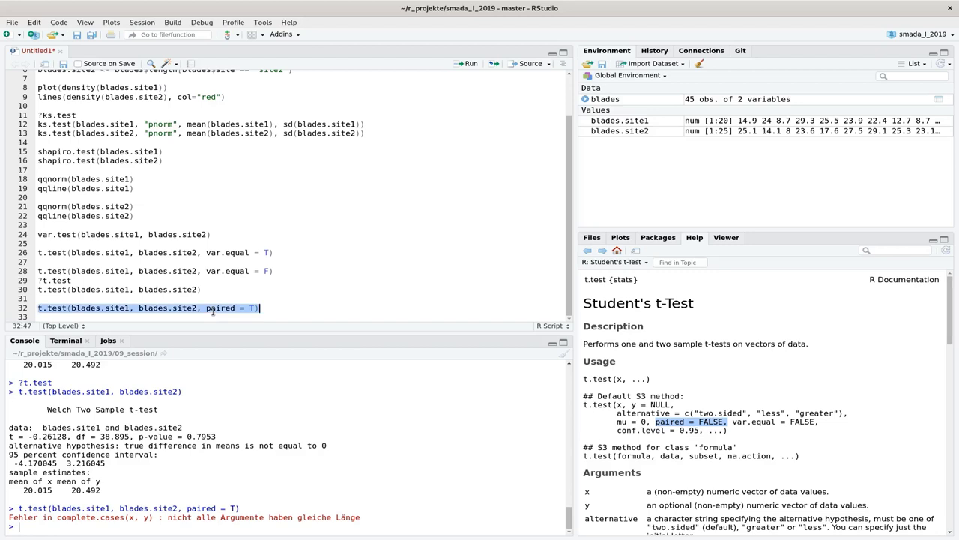
pyautogui.hotkey('ctrl', 'c')
pyautogui.press('Down')
pyautogui.press('Return')
pyautogui.hotkey('ctrl', 'v')
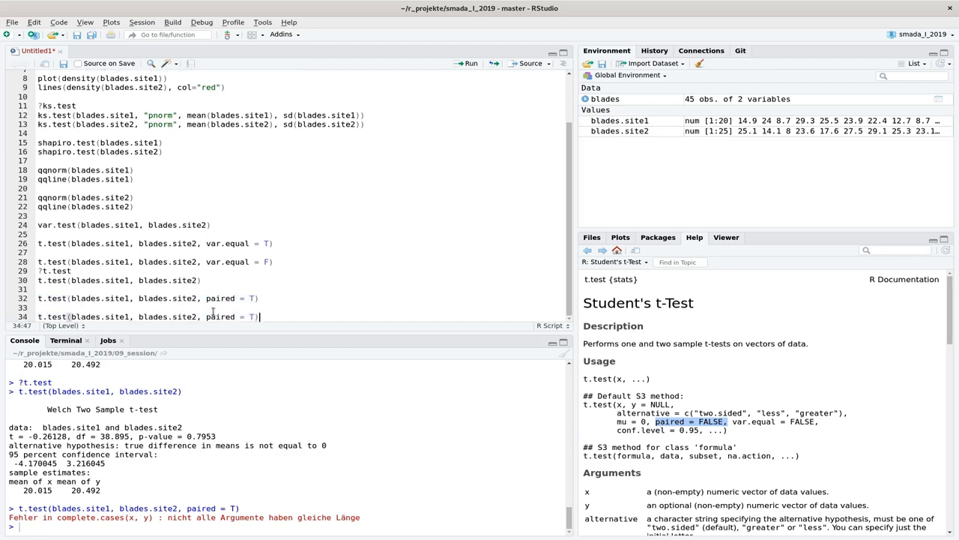
# Change the second sample on line 34 to blades.site1, run the paired test and examine its p-value.
pyautogui.press('Left')
pyautogui.press('Left')
pyautogui.hotkey('ctrl', 'Left')
pyautogui.hotkey('ctrl', 'Left')
pyautogui.hotkey('ctrl', 'Return')
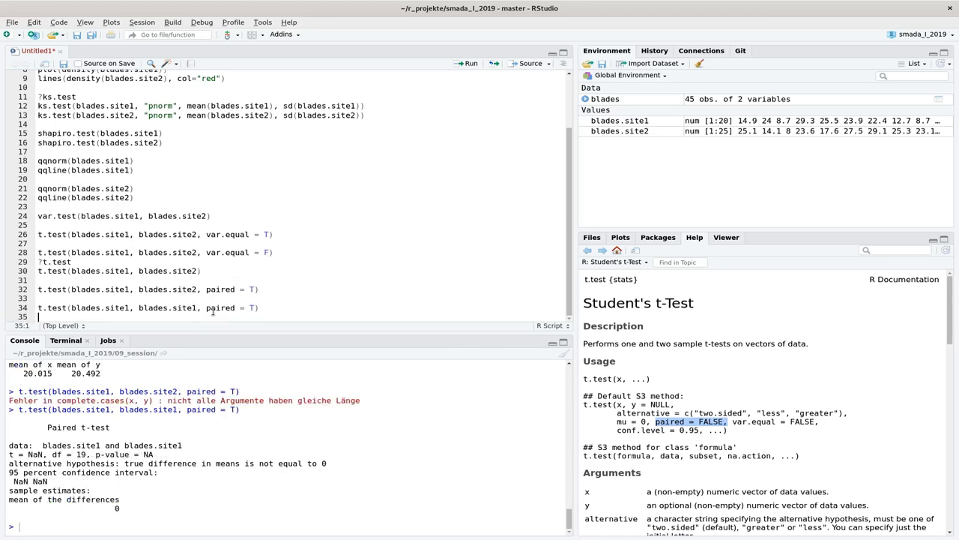
pyautogui.doubleClick(146, 454)
pyautogui.moveTo(45, 427); pyautogui.dragTo(165, 456)
pyautogui.click(118, 427)
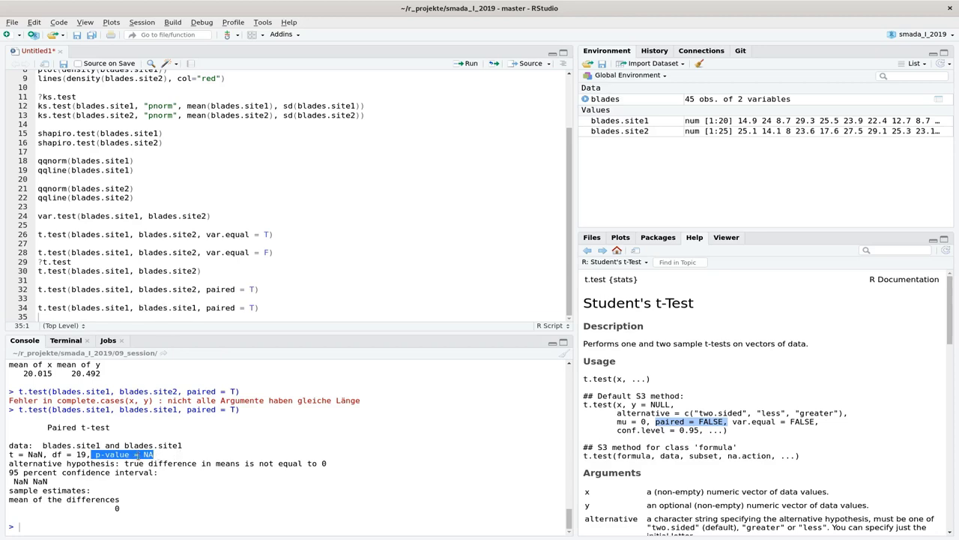
pyautogui.click(168, 457)
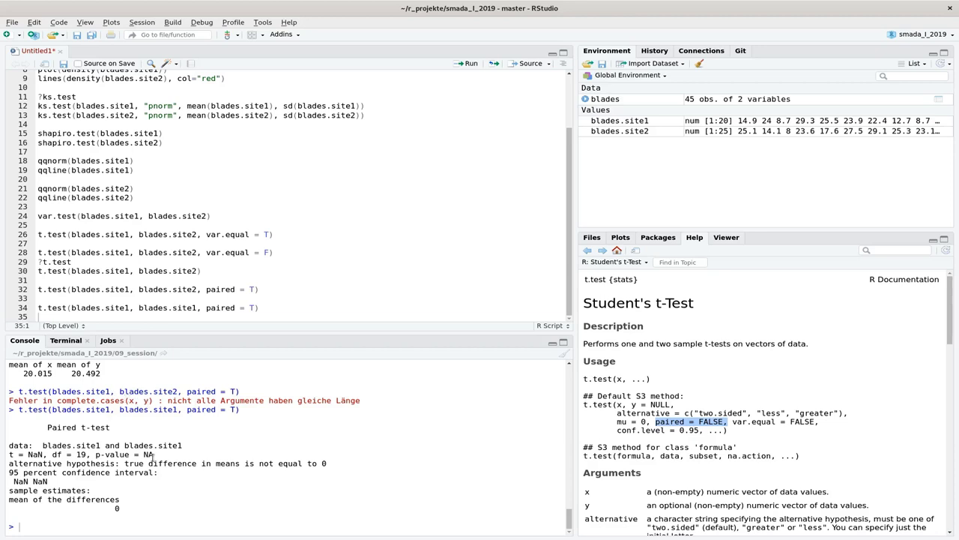
# Duplicate the blades.site1 paired t.test call from line 34 onto line 36.
pyautogui.click(147, 307)
pyautogui.press('Home')
pyautogui.hotkey('shift', 'End')
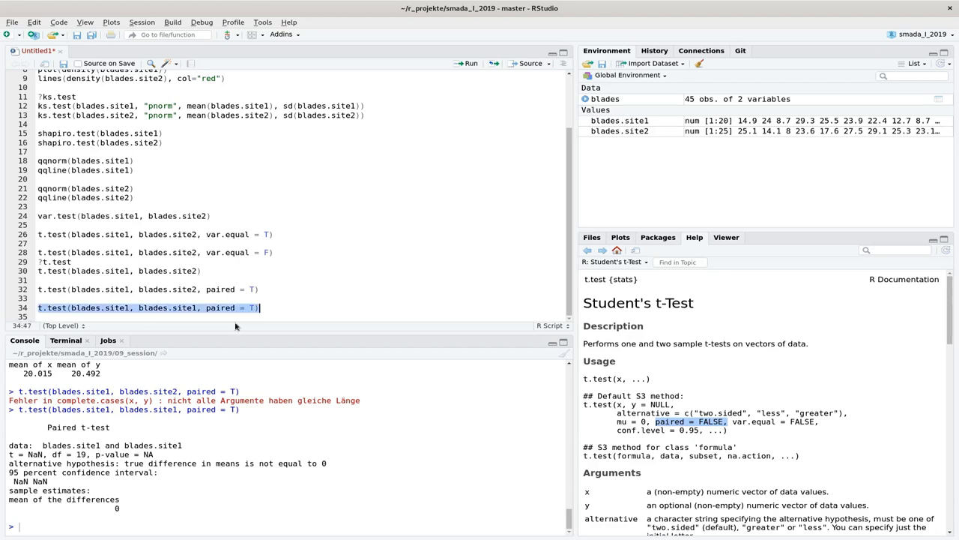
pyautogui.hotkey('ctrl', 'c')
pyautogui.press('Down')
pyautogui.press('Return')
pyautogui.hotkey('ctrl', 'v')
# Add var.equal = T after paired = T in the t.test call on line 36 and run it.
pyautogui.press('Left')
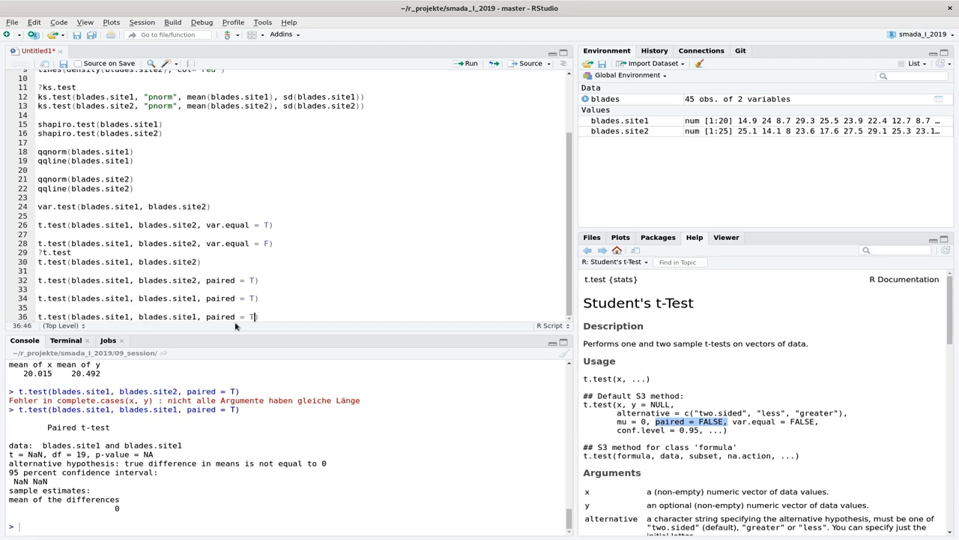
pyautogui.write(', var.equal = T')
pyautogui.hotkey('ctrl', 'Return')
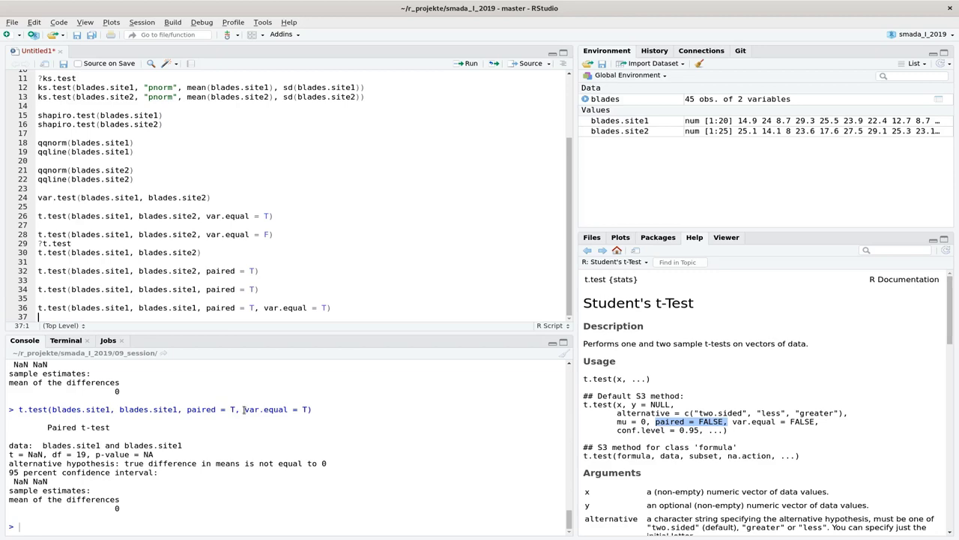
pyautogui.moveTo(238, 410); pyautogui.dragTo(312, 410)
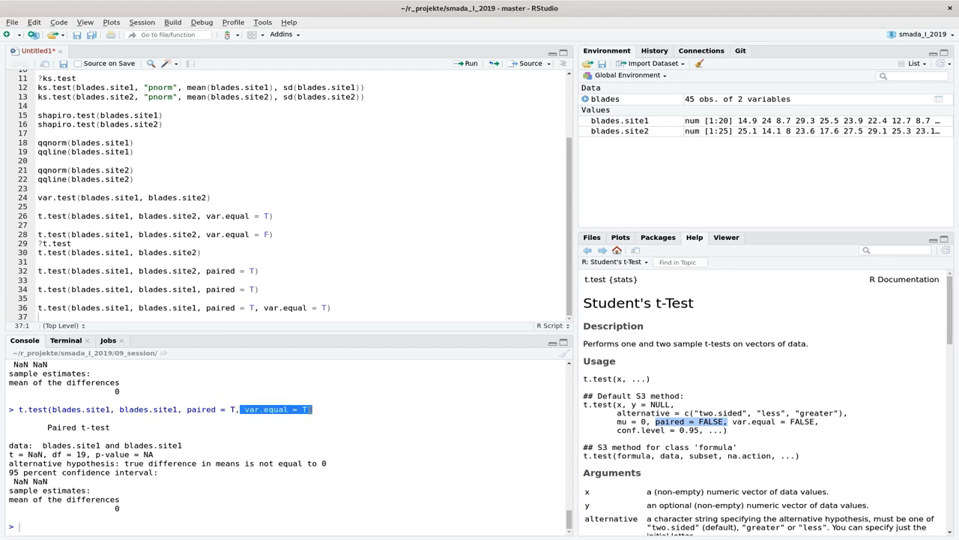
pyautogui.hotkey('shift', 'End')
pyautogui.click(296, 447)
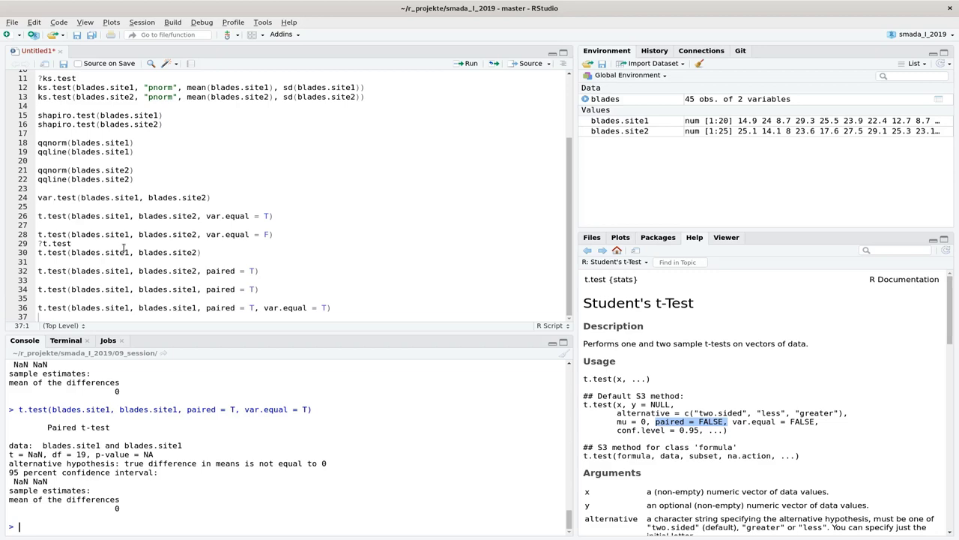
# Review the script's data preparation, density plots, Q-Q plots, and Kolmogorov-Smirnov and Shapiro normality tests.
pyautogui.scroll(4, 246, 264)
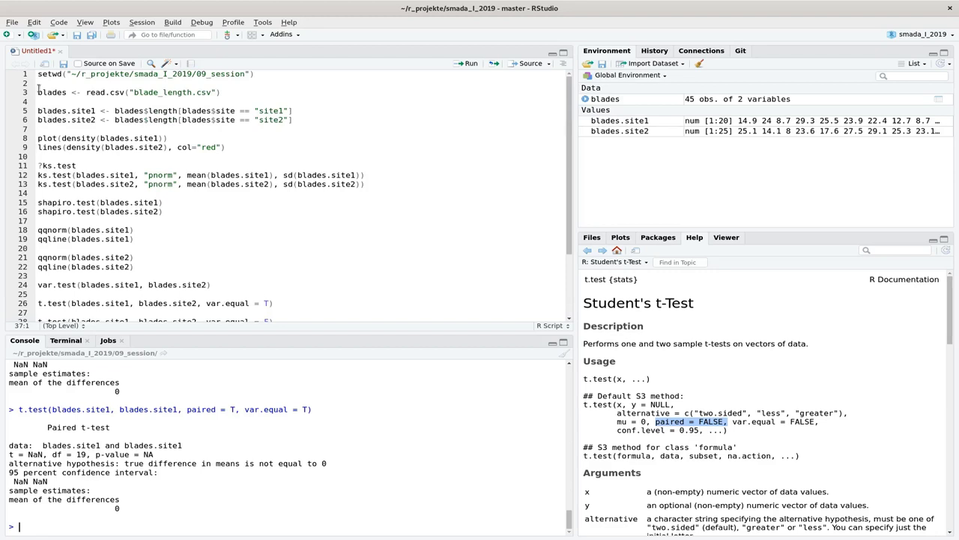
pyautogui.moveTo(38, 83); pyautogui.dragTo(301, 124)
pyautogui.scroll(-2, 216, 197)
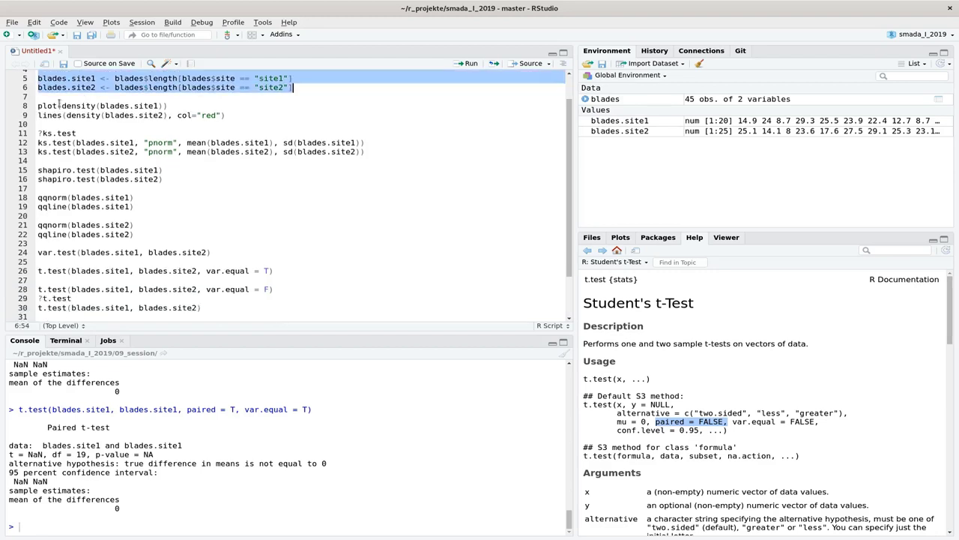
pyautogui.moveTo(38, 105); pyautogui.dragTo(257, 112)
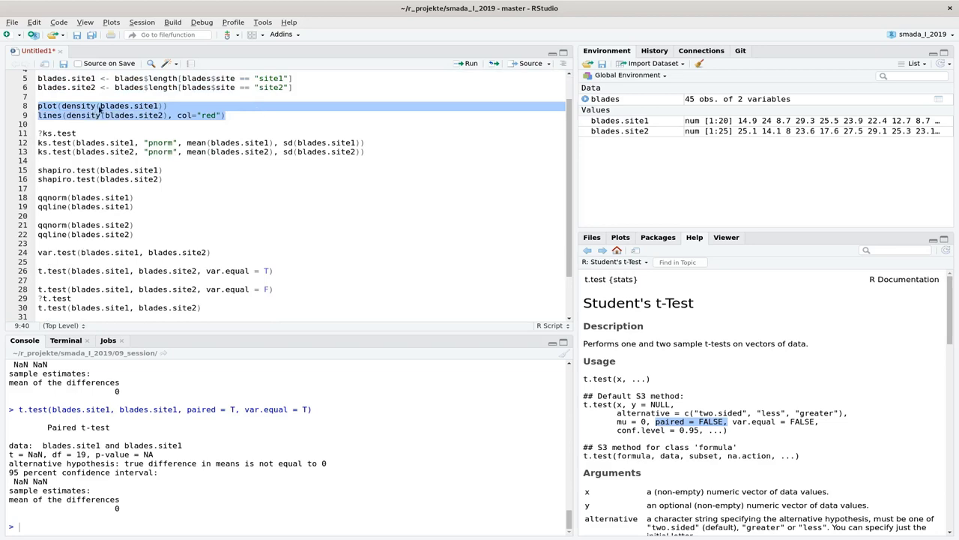
pyautogui.click(38, 198)
pyautogui.moveTo(37, 197); pyautogui.dragTo(151, 238)
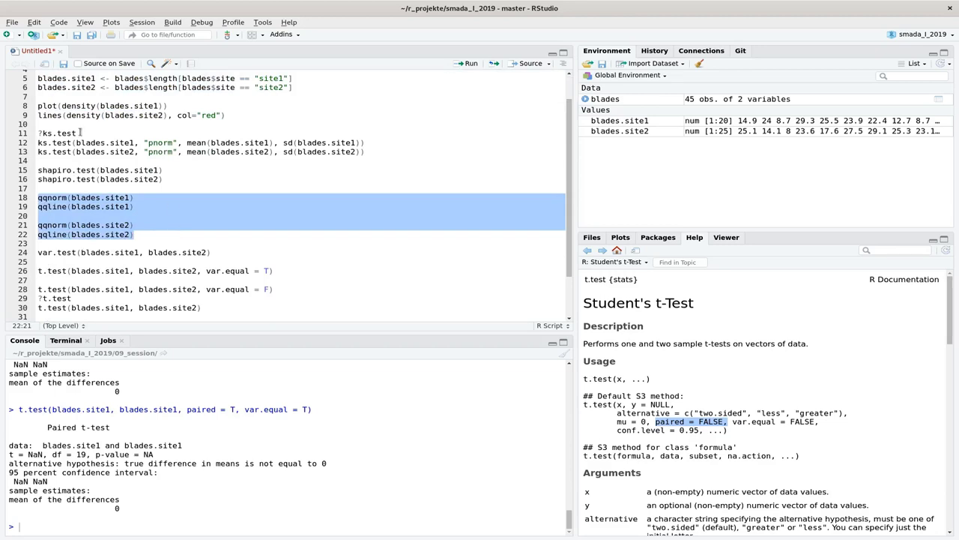
pyautogui.click(56, 142)
pyautogui.moveTo(38, 142); pyautogui.dragTo(202, 183)
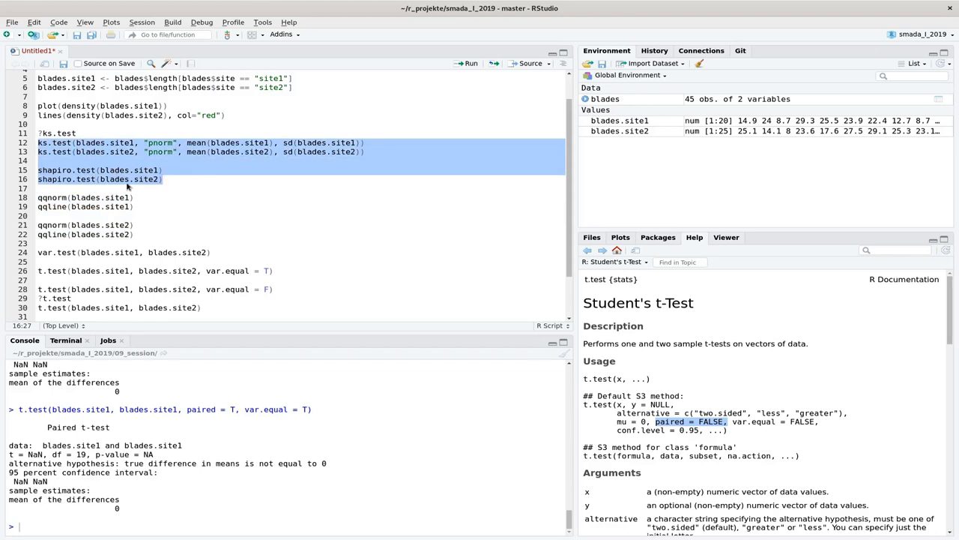
pyautogui.click(119, 153)
pyautogui.moveTo(38, 142); pyautogui.dragTo(375, 160)
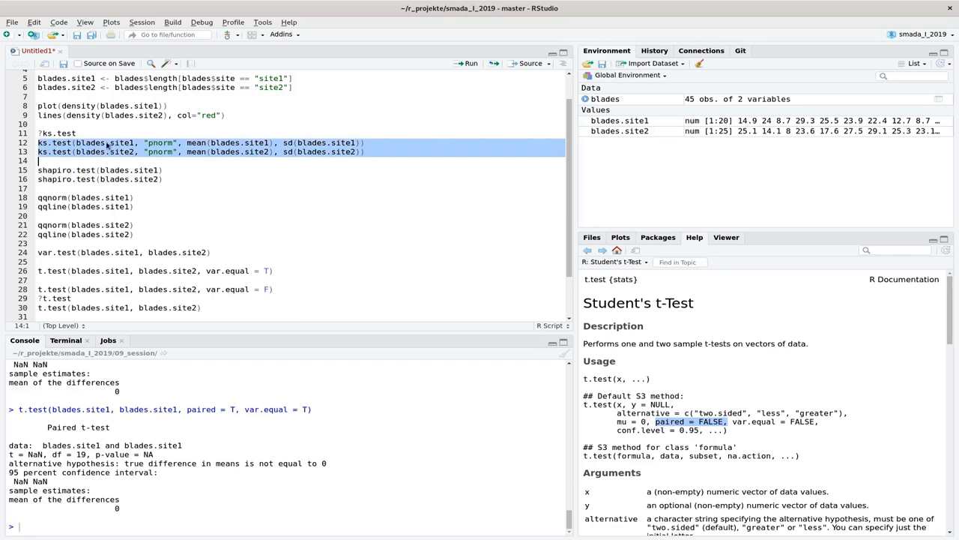
# Review the variance test and the equal-variance, Welch and paired t.test calls on lines 24 to 36.
pyautogui.scroll(-2, 196, 210)
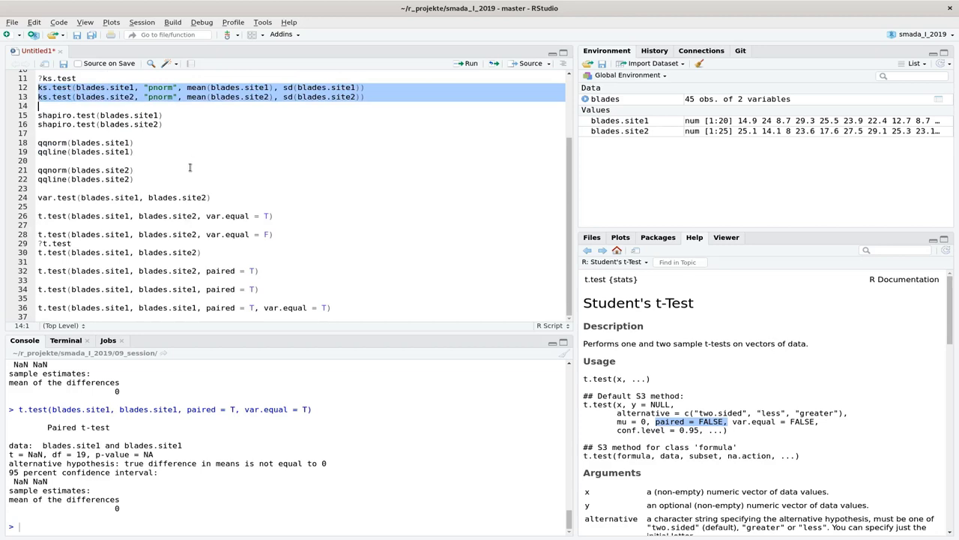
pyautogui.moveTo(38, 197); pyautogui.dragTo(214, 198)
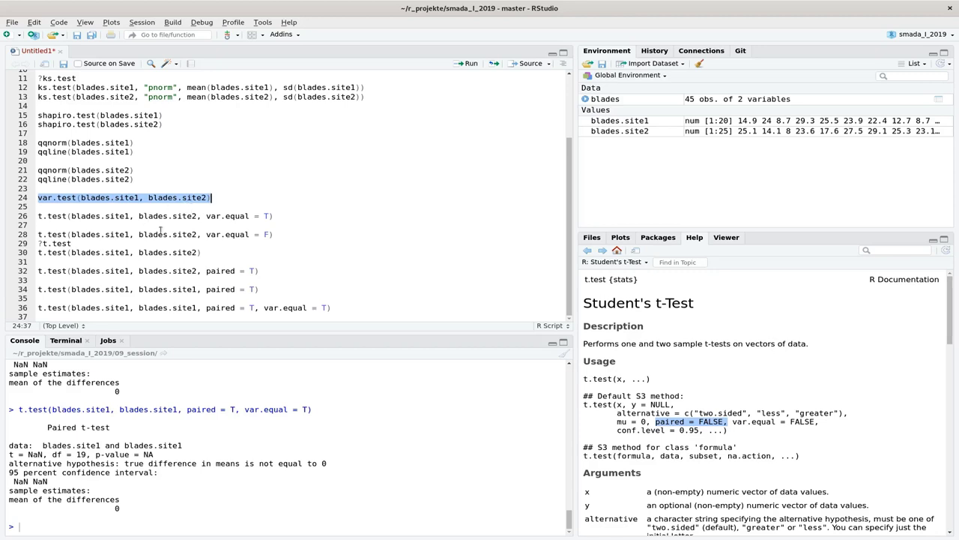
pyautogui.moveTo(39, 216); pyautogui.dragTo(274, 215)
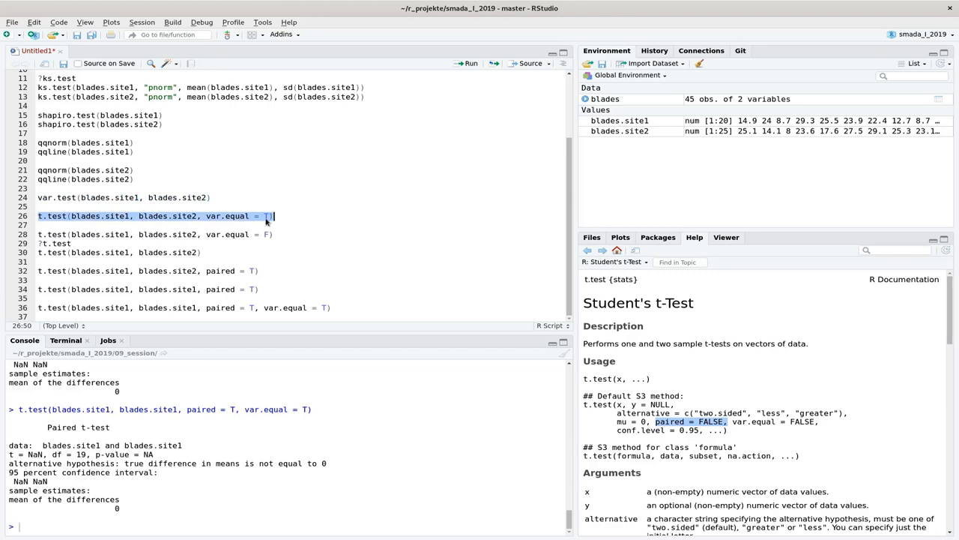
pyautogui.moveTo(38, 234); pyautogui.dragTo(309, 243)
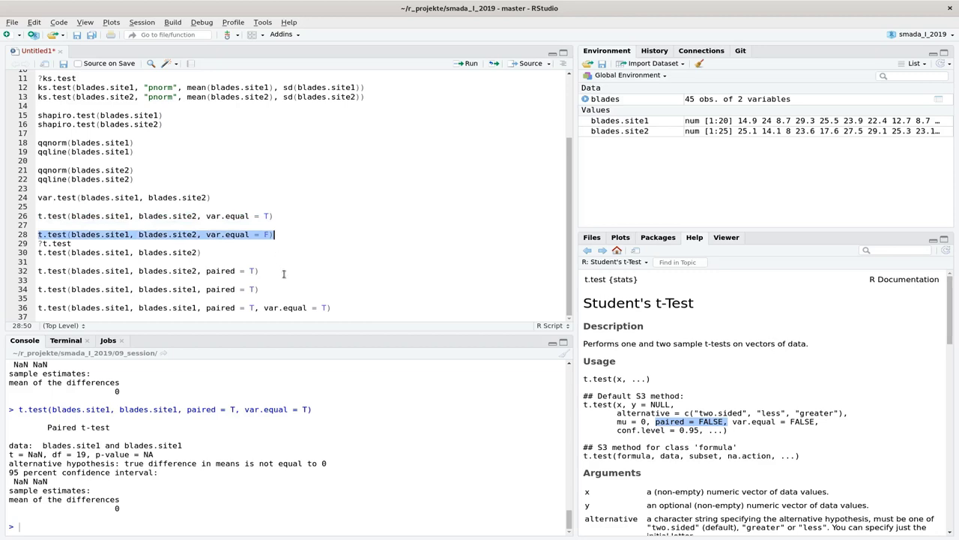
pyautogui.moveTo(39, 271); pyautogui.dragTo(351, 311)
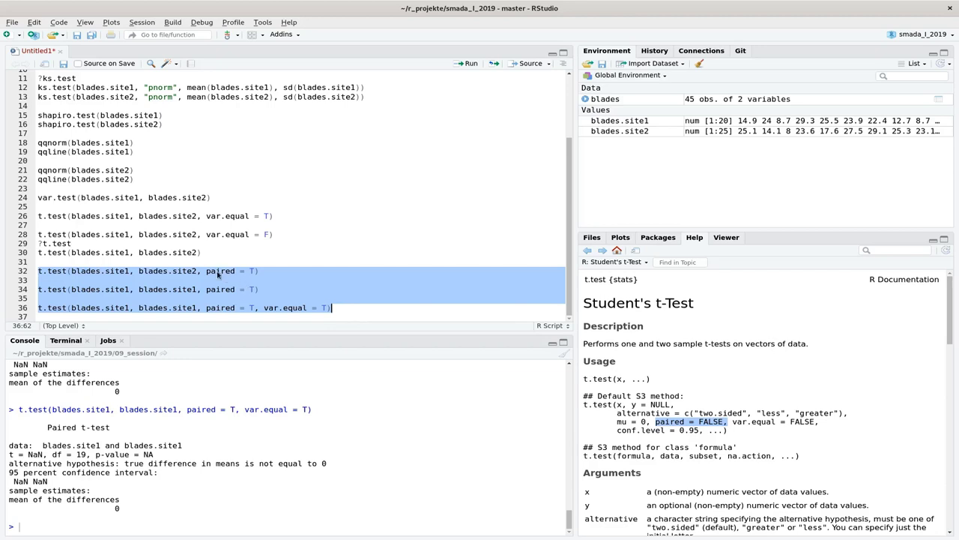
pyautogui.click(255, 316)
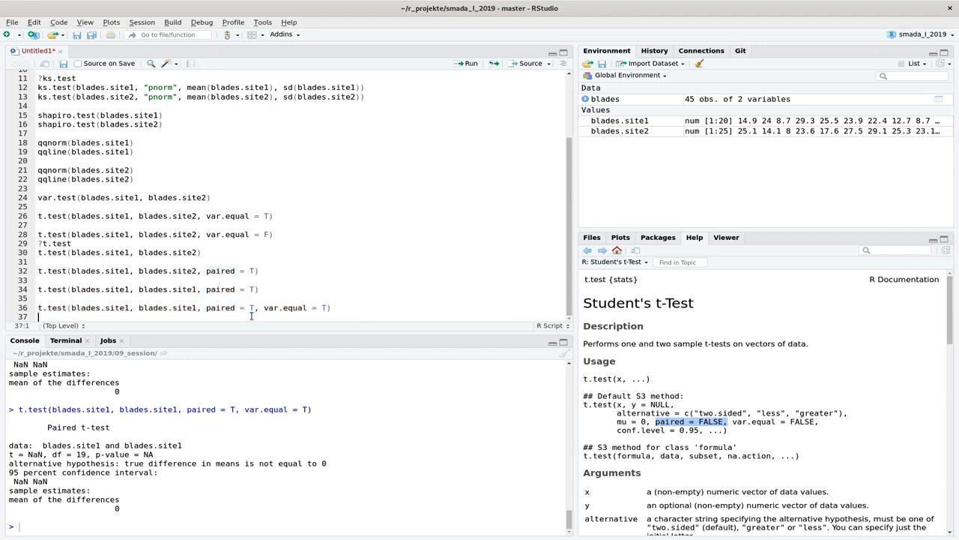
# Examine the p-value of the Welch t-test for both sites in the earlier console output.
pyautogui.scroll(8, 173, 435)
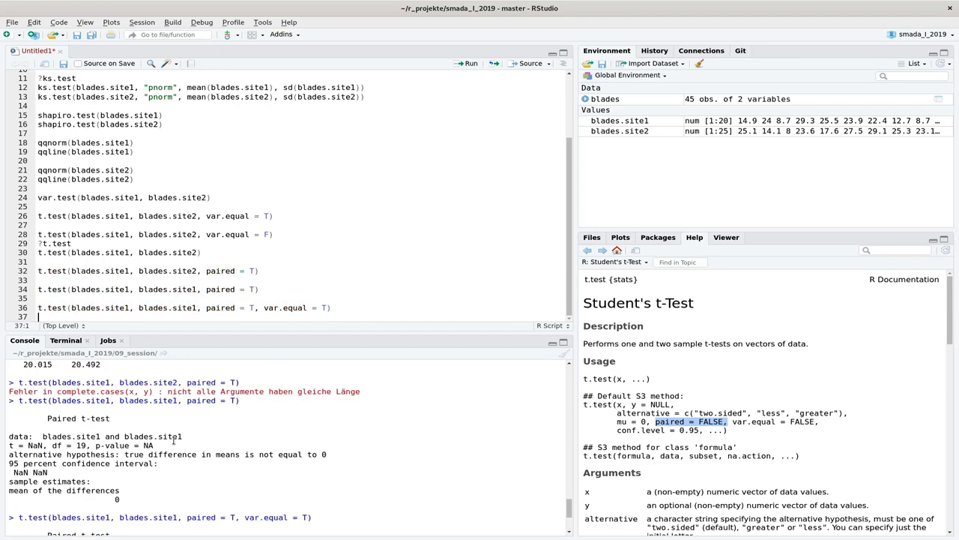
pyautogui.moveTo(135, 419); pyautogui.dragTo(227, 419)
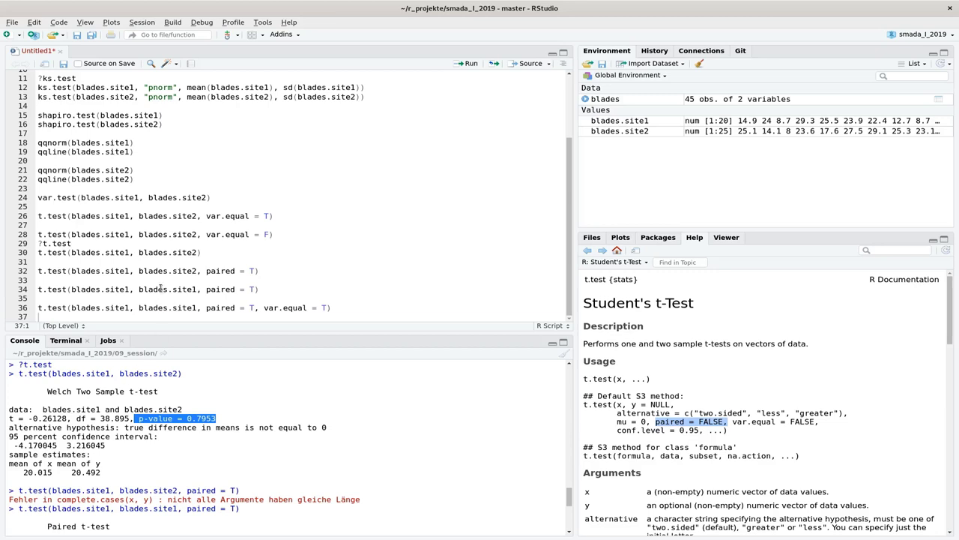
pyautogui.click(206, 385)
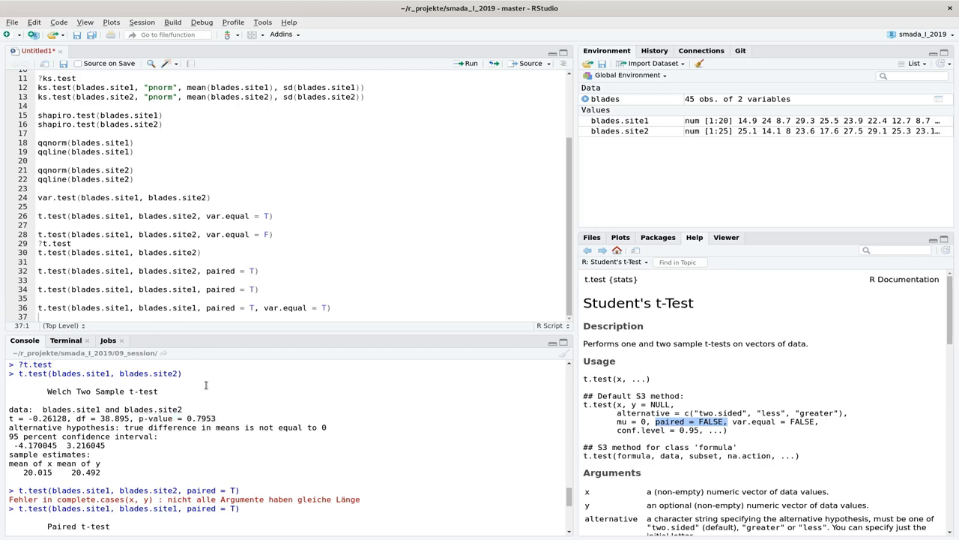